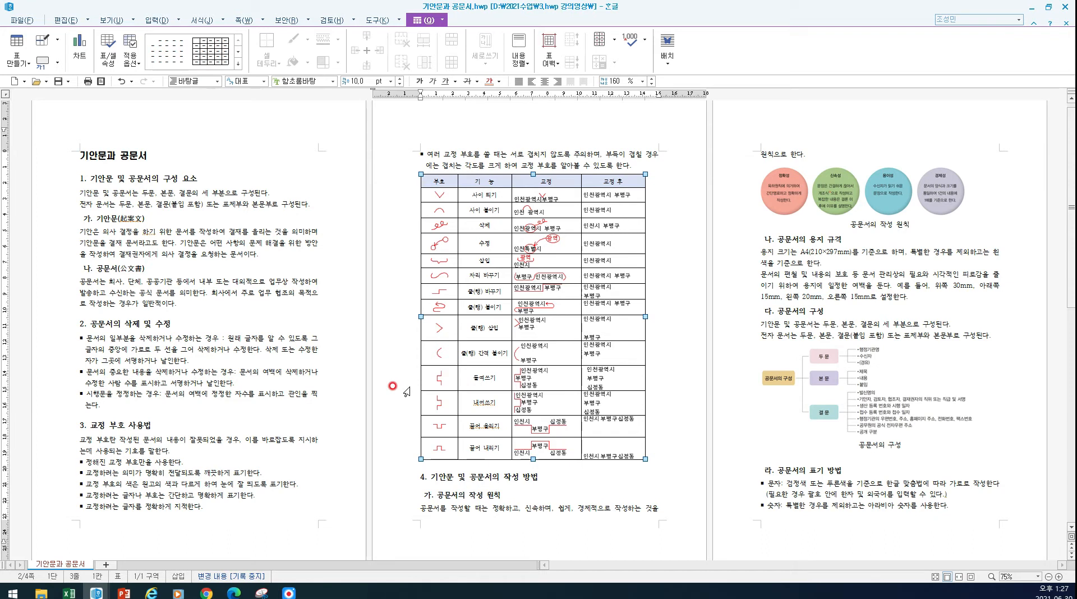
# Step: Add a paragraph closing the 가. 기안문 section, starting "기안문은 업무의 내용에 따라 다를 수는 있으나" and ending "유사한 형식으로 이용되고 있다."
pyautogui.press('p')
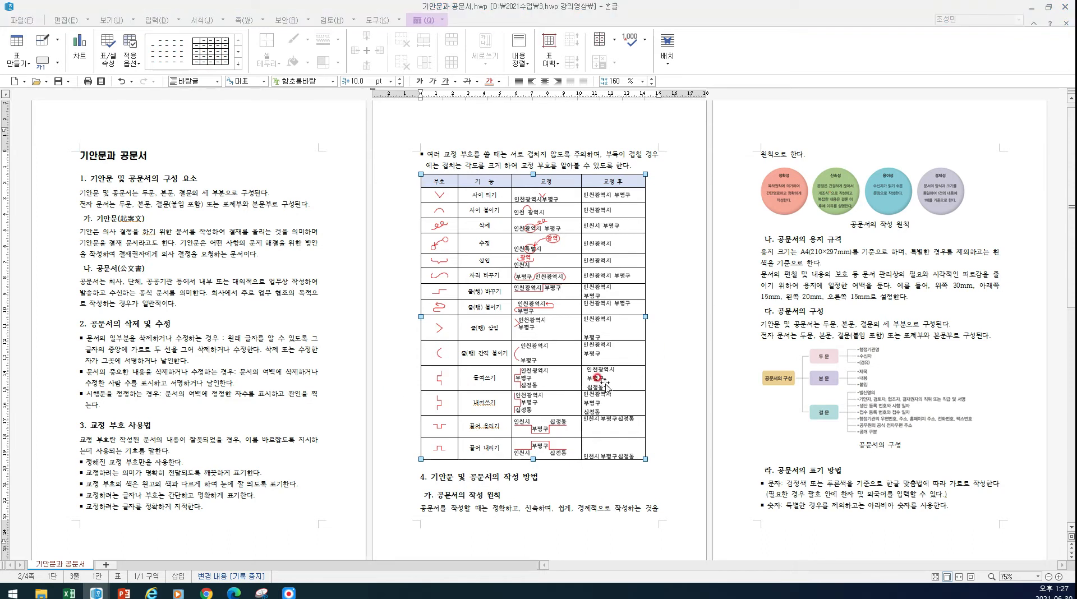
pyautogui.click(283, 266)
pyautogui.click(297, 267)
pyautogui.press('Return')
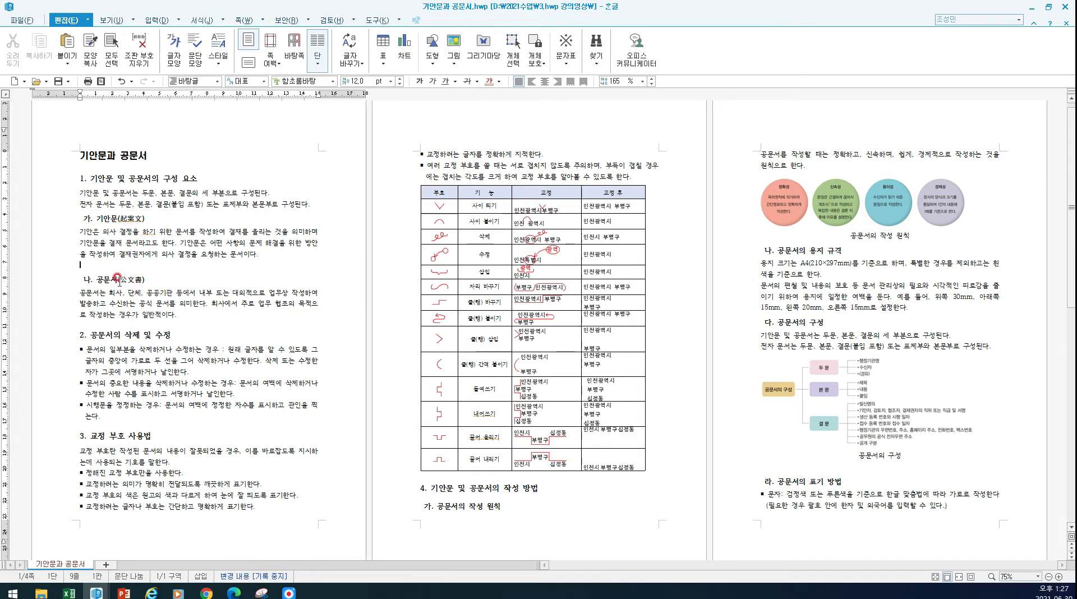
pyautogui.write('기안문은 업무의 내용에 따라 다를 수는 있으나, 일반적으로는 상급자의 지시 사항을 처리하거나 업무 발안, 규정의 변경 등의 결재용 문서로 유사한 형식으로 이용되고 있다.')
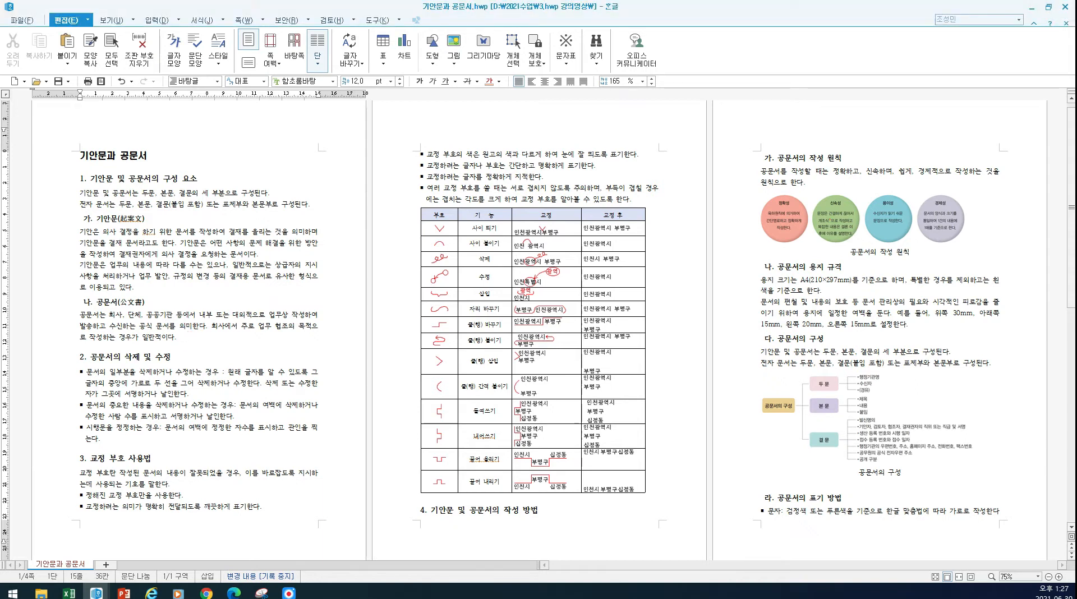
# Step: Add a paragraph closing the 나. 공문서 section, starting "일반적으로 공문서는 업무상 지시와 협조" and ending "필요한 경우 작성하게 된다."
pyautogui.click(191, 337)
pyautogui.write('일반적으로 공문서는 업무상 지시와 협조, 고시·공고·회람 등의 업무 연락, 보고·건의·제안 등의 업무 진행, 법령이나 각종 규정 등의 근거에 의하여 필요한 경우 작성하게 된다.')
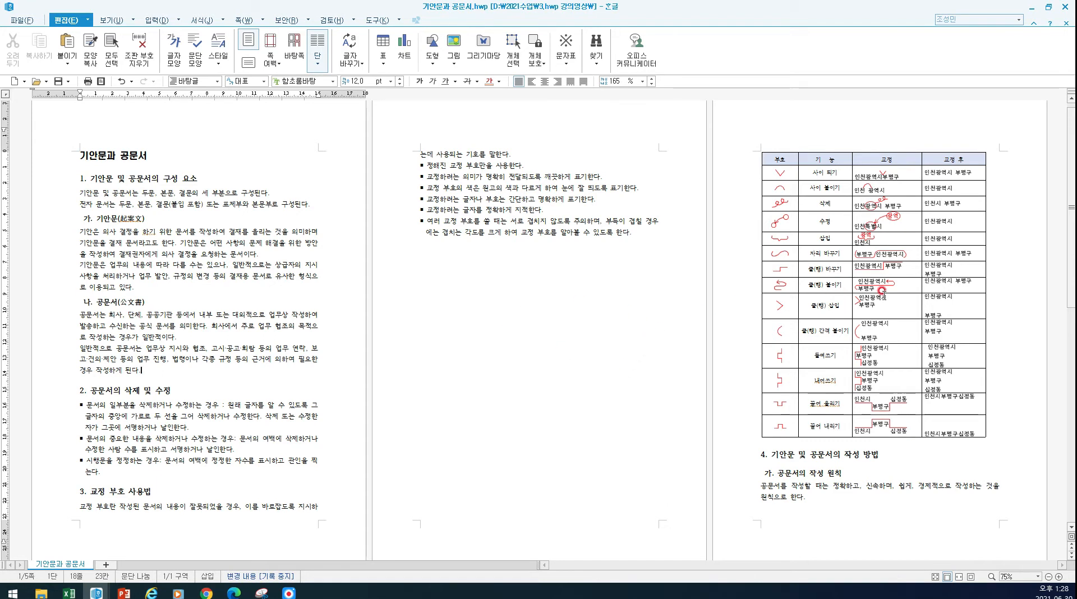
# Step: Turn off 글자처럼 취급 for the correction-symbol table and set its placement relative to the text to 자리 차지
pyautogui.click(985, 253)
pyautogui.rightClick(987, 254)
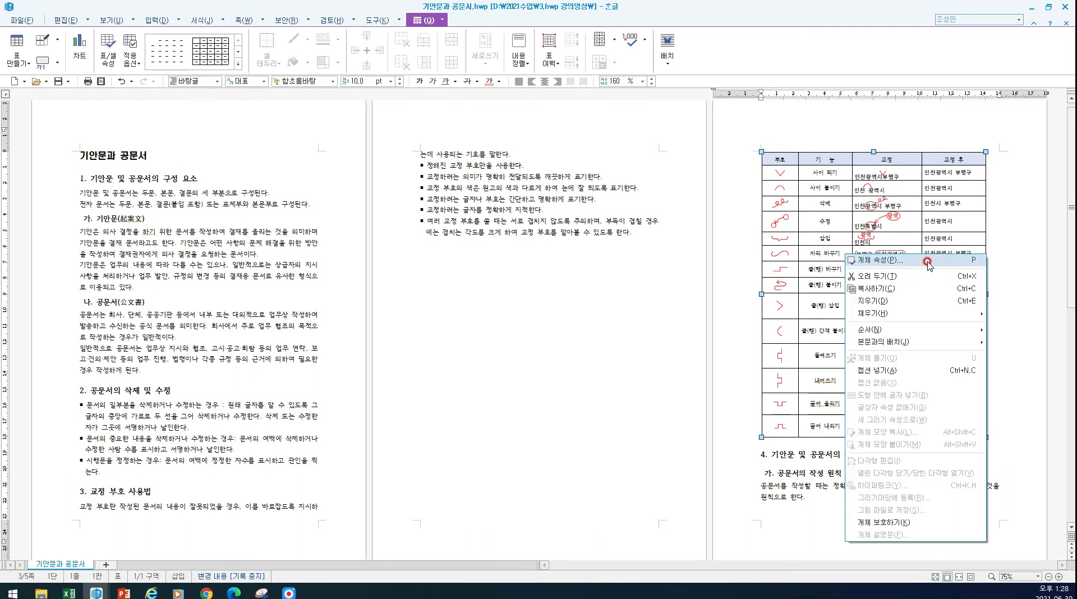
pyautogui.click(929, 263)
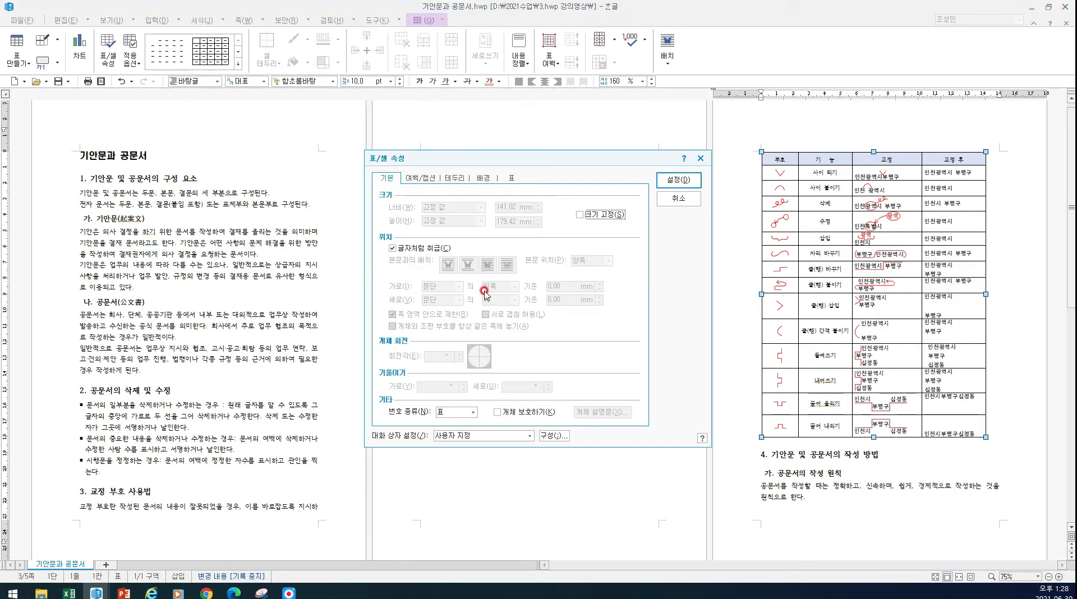
pyautogui.click(395, 250)
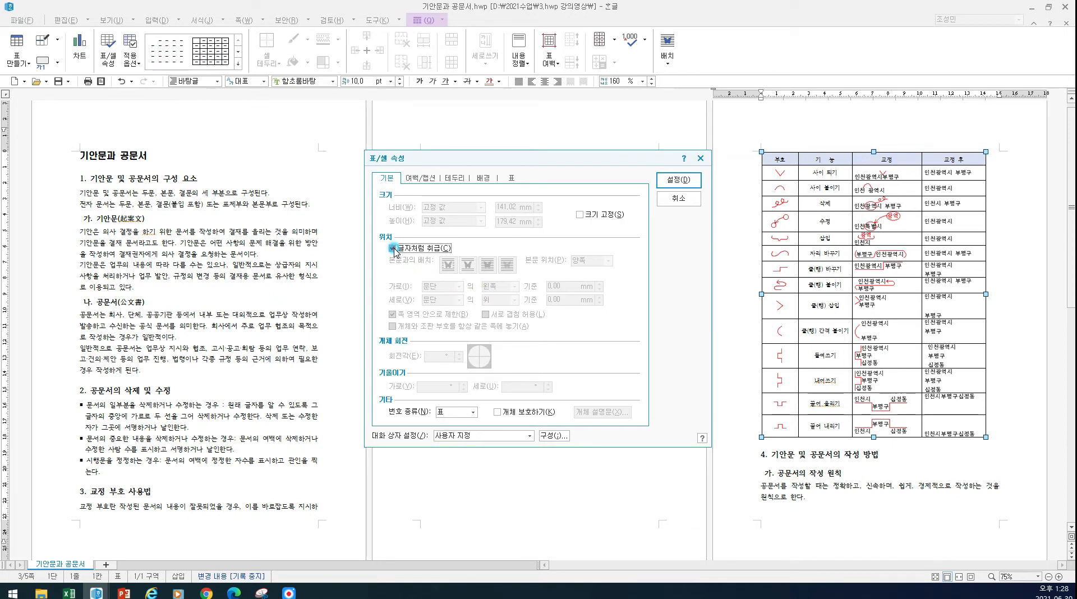
pyautogui.click(393, 249)
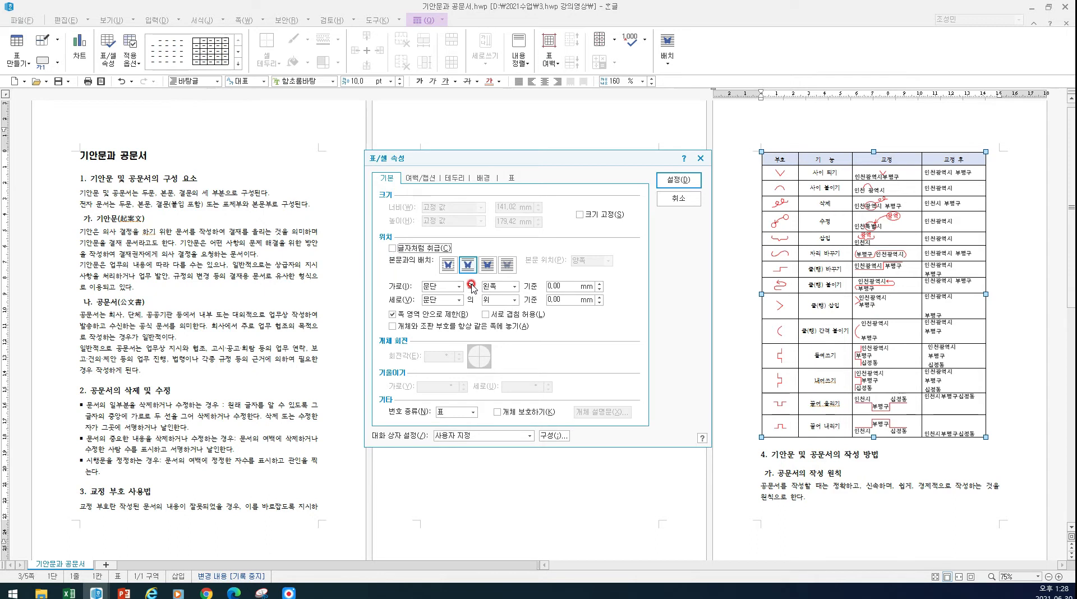
pyautogui.click(468, 265)
pyautogui.moveTo(548, 159); pyautogui.dragTo(398, 148)
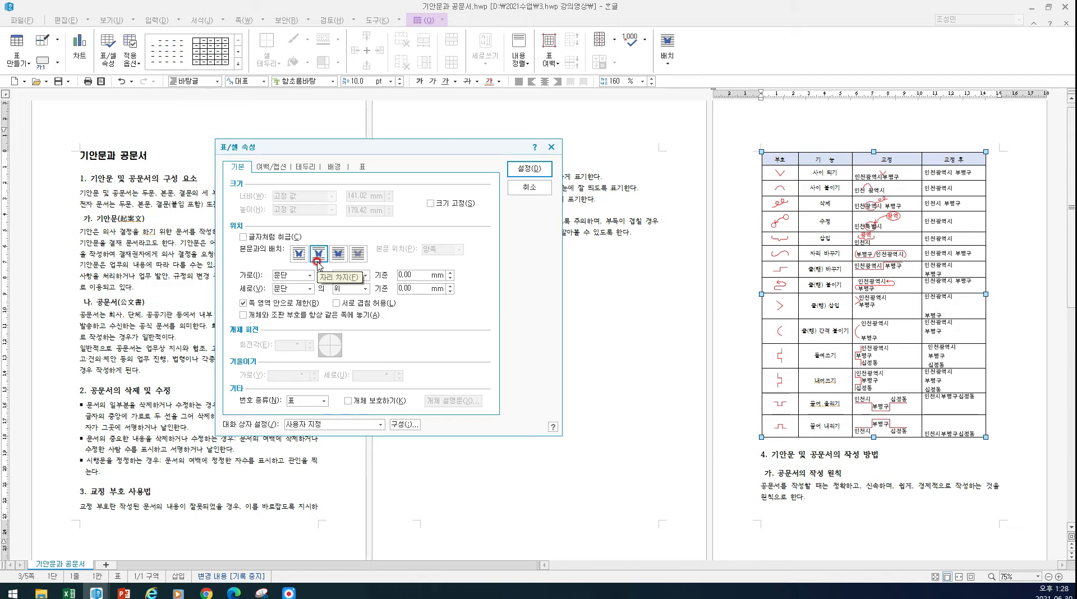
pyautogui.click(540, 169)
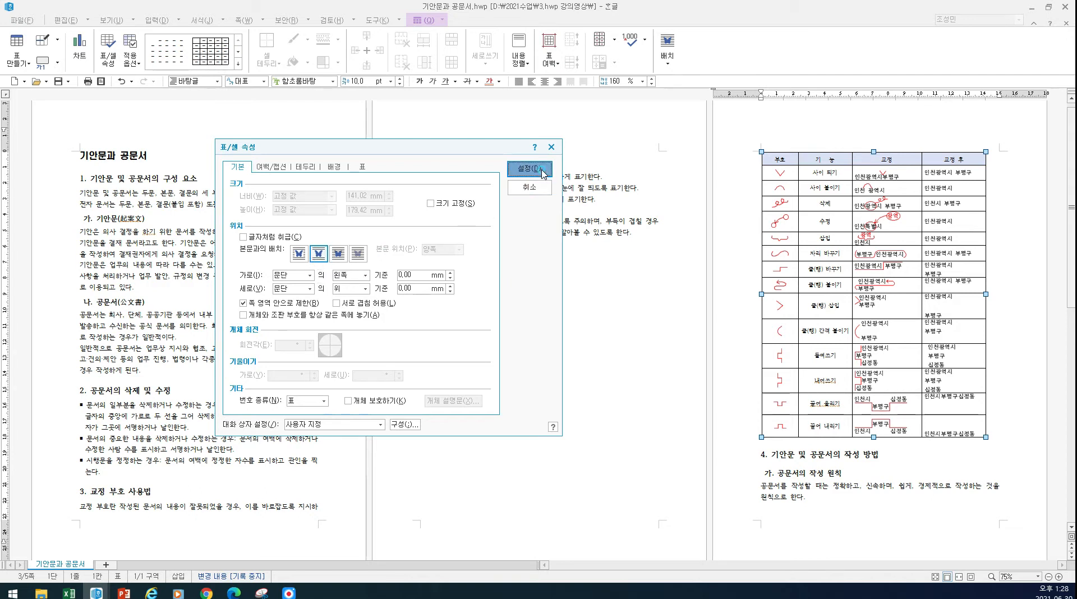
pyautogui.click(487, 185)
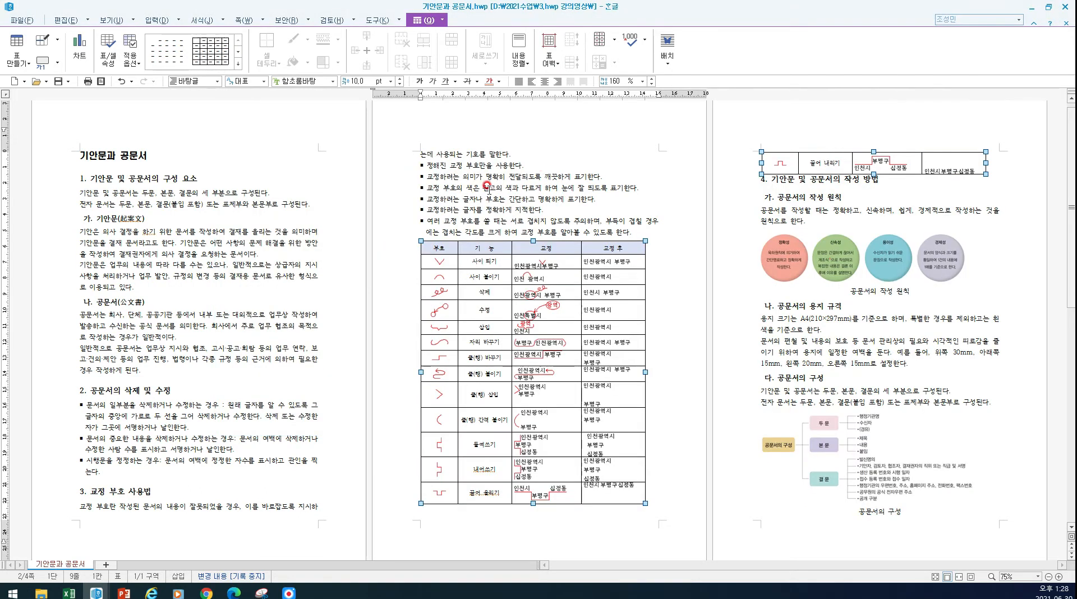
pyautogui.click(514, 272)
pyautogui.click(608, 392)
pyautogui.click(554, 521)
pyautogui.press('p')
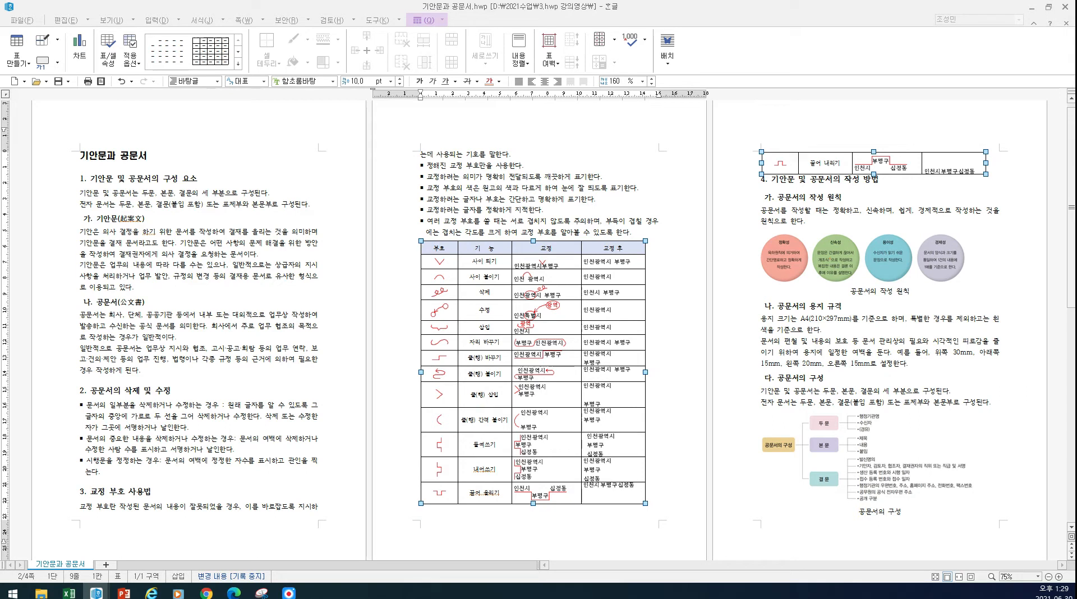
# Step: Add a last bullet to section 2, starting "전자 문서의 수정이 곤란한 경우 : 수정한 내용대로 재작성하여" and ending "보존해야 한다."
pyautogui.click(155, 478)
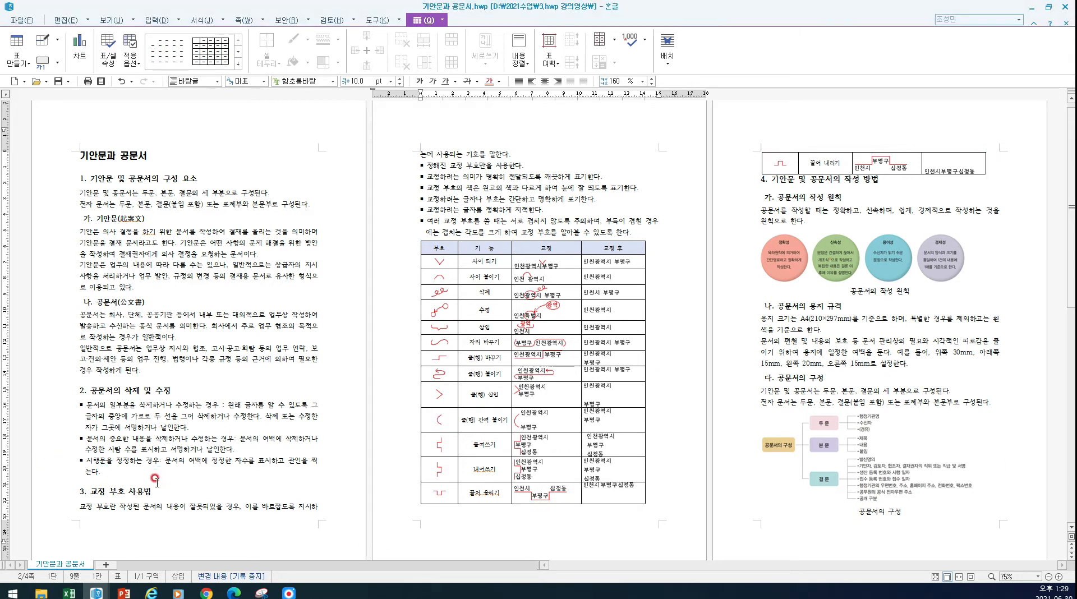
pyautogui.click(128, 469)
pyautogui.press('Return')
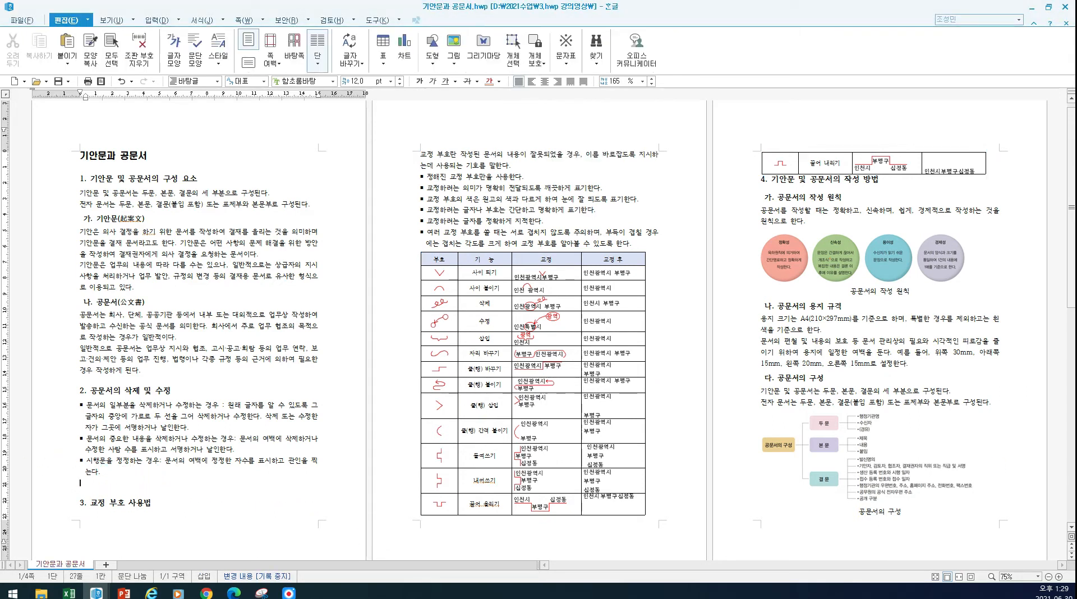
pyautogui.write('▪ 전자 문서의 수정이 곤란한 경우 : 수정한 내용대로 재작성하여 결재를 받아 시행한다. 수정 전의 전자 문서는 기안자, 검토자, 또는 결재권자가 보존할 필요가 있다고 인정하는 경우에는 보존해야 한다.')
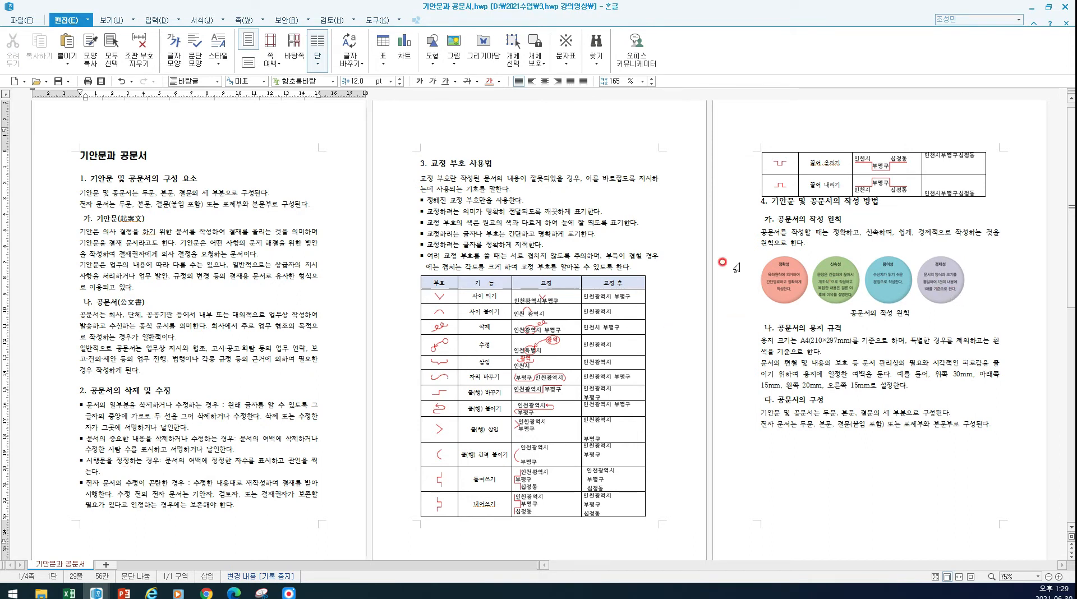
# Step: Insert three blank lines below the bullet "정해진 교정 부호만을 사용한다." in section 3
pyautogui.click(545, 196)
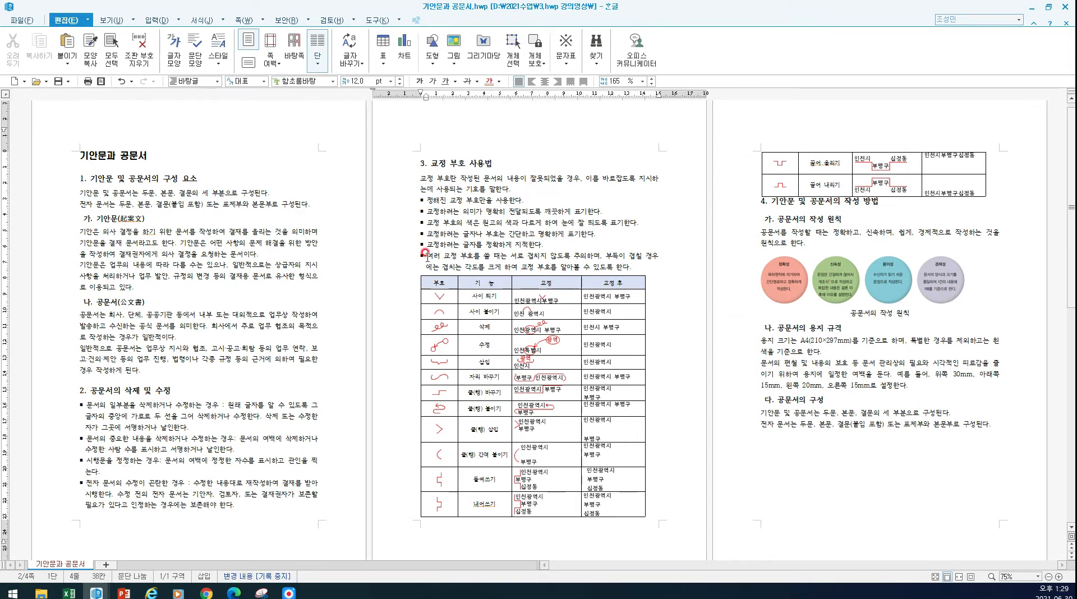
pyautogui.press('Return')
pyautogui.press('Return')
pyautogui.press('Return')
pyautogui.press('Return')
pyautogui.press('Return')
pyautogui.press('Return')
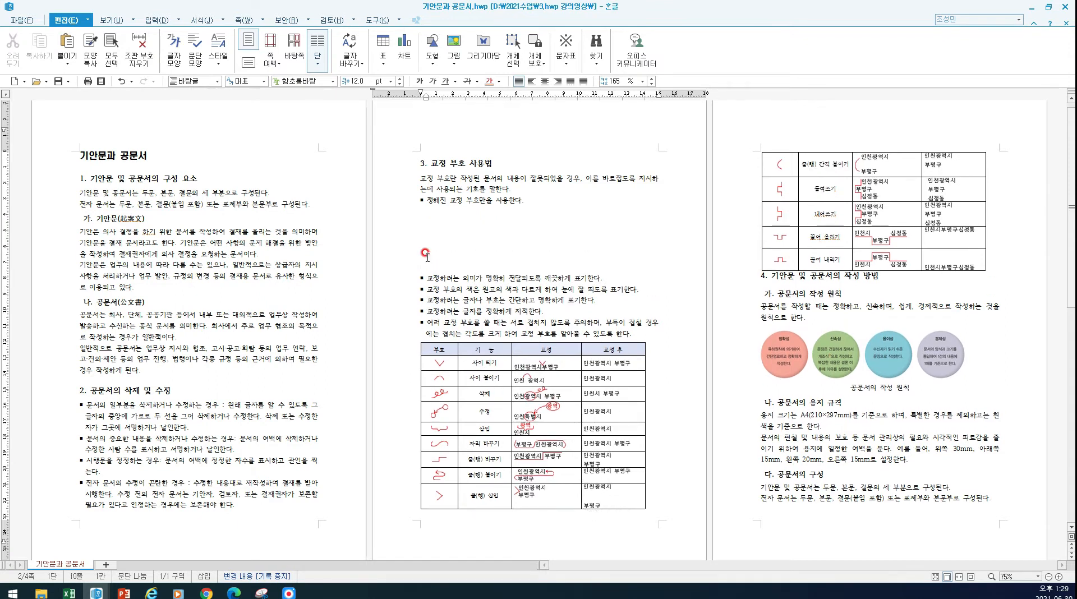
pyautogui.press('BackSpace')
pyautogui.press('BackSpace')
pyautogui.press('BackSpace')
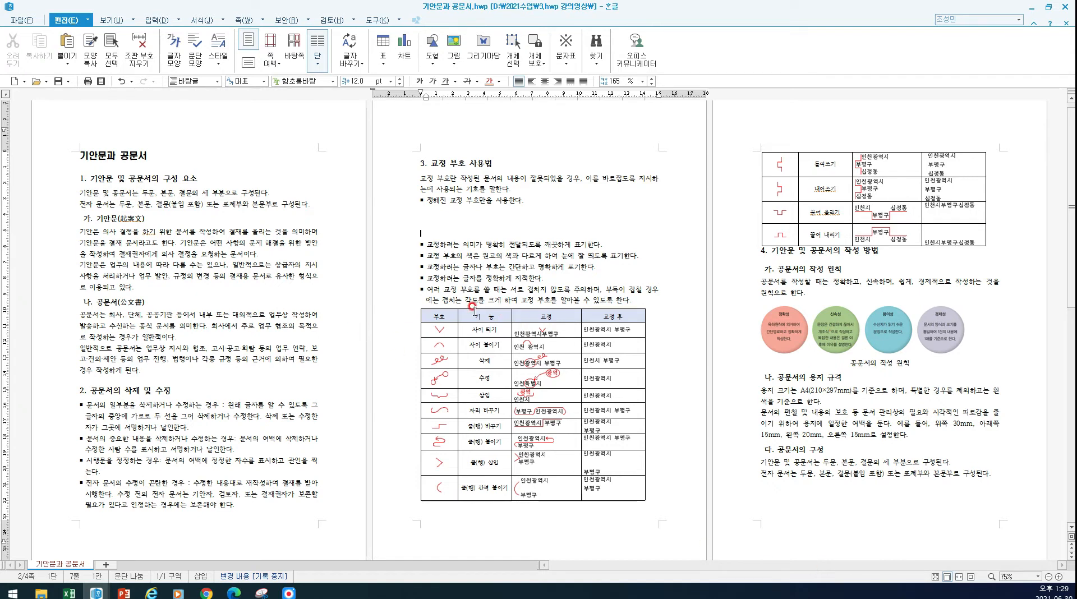
# Step: Turn on the display of 조판 부호 marks in the document
pyautogui.click(112, 21)
pyautogui.click(70, 54)
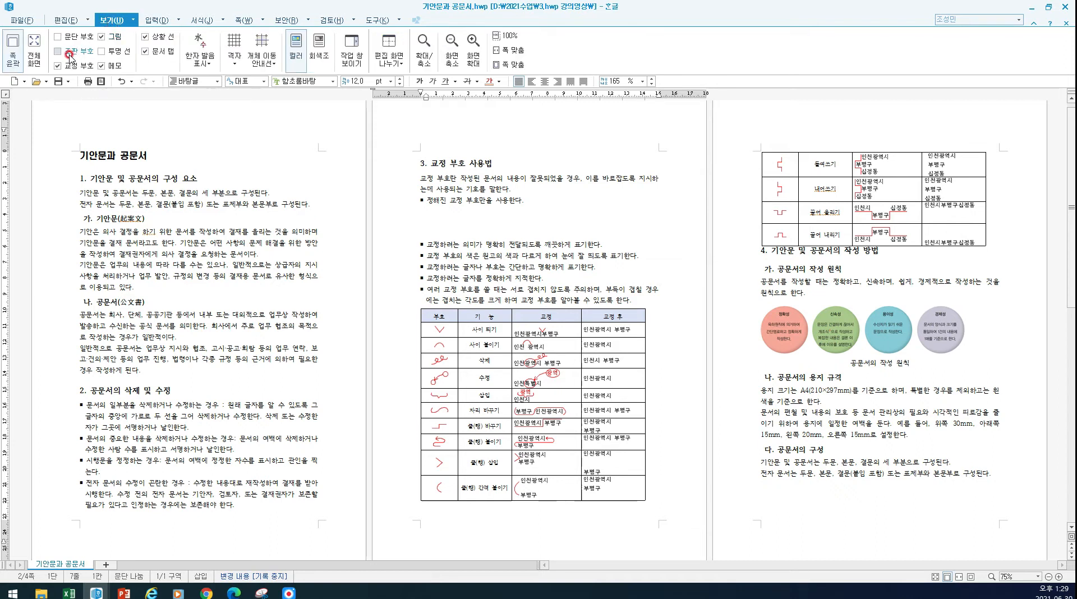
pyautogui.click(70, 56)
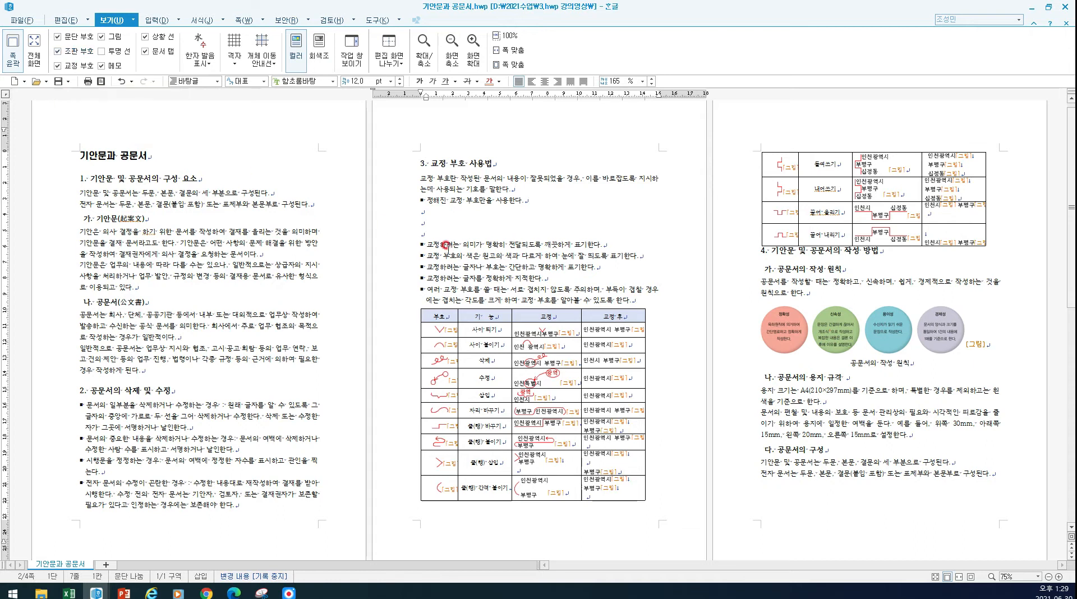
# Step: Move the correction-symbol table away from its [표] mark, about 4 mm to the right and 10 mm below the paragraph
pyautogui.click(497, 302)
pyautogui.click(505, 310)
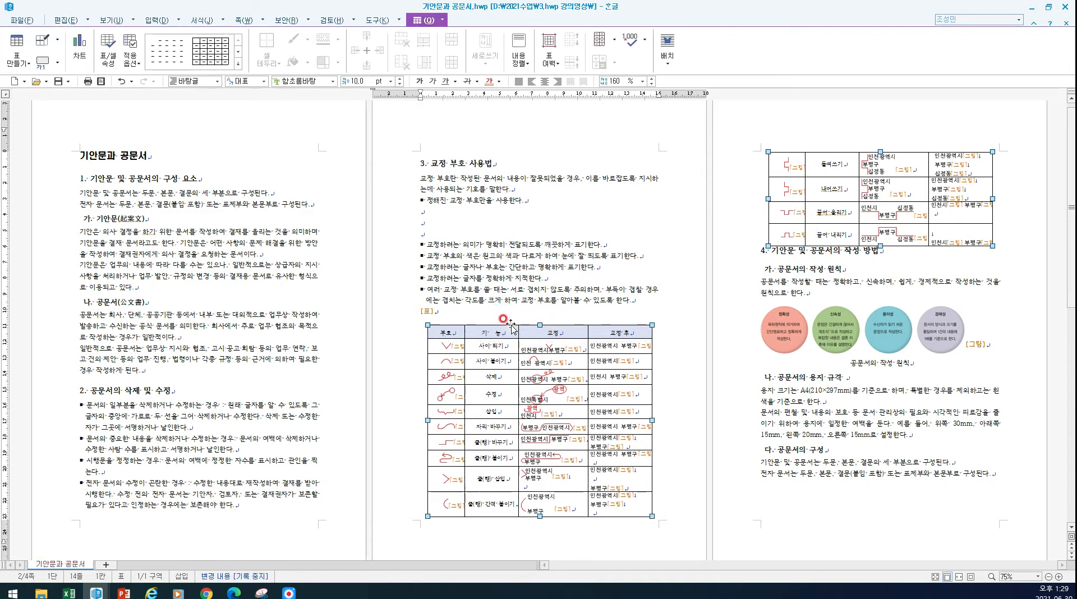
pyautogui.click(433, 309)
pyautogui.click(434, 312)
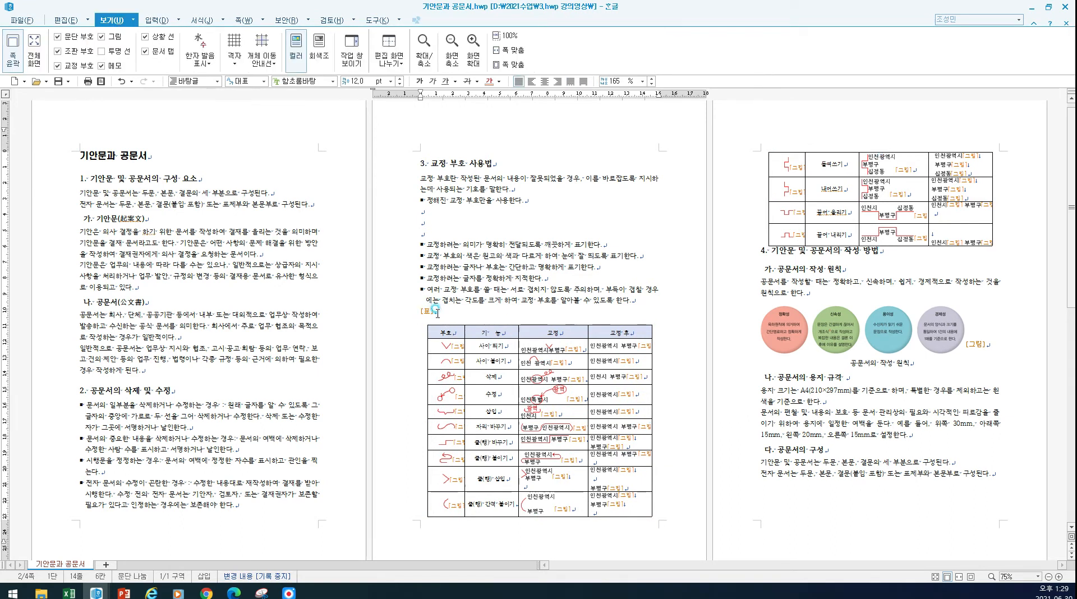
pyautogui.click(414, 321)
pyautogui.moveTo(420, 311)
pyautogui.mouseDown()
pyautogui.moveTo(435, 312)
pyautogui.moveTo(394, 324)
pyautogui.moveTo(482, 325)
pyautogui.mouseUp()
pyautogui.click(434, 313)
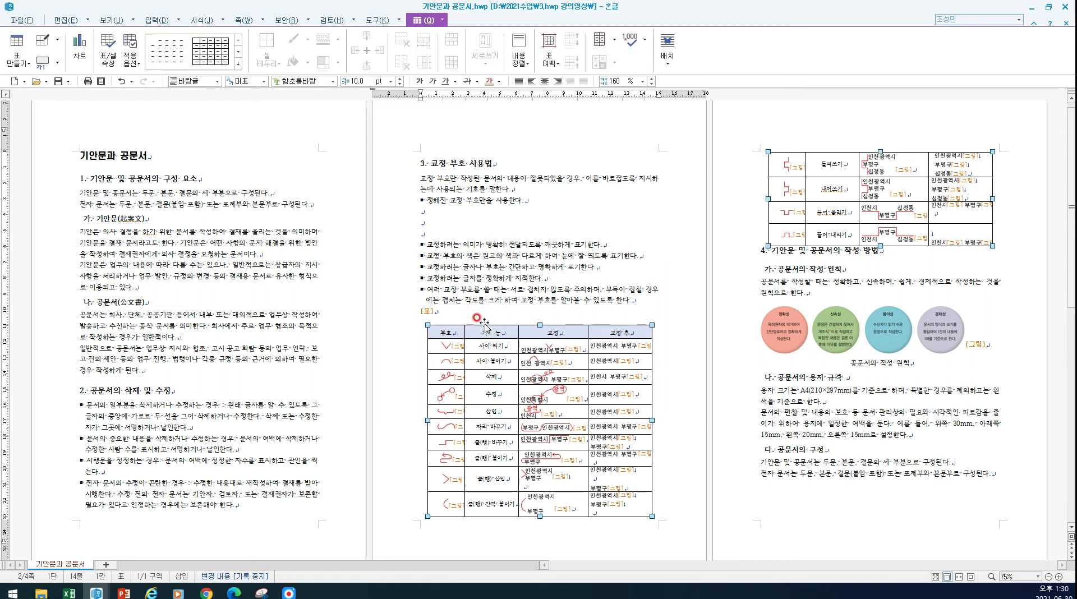
# Step: Reduce the correction-symbol table's horizontal and vertical offsets from the paragraph in its properties, and shift the table slightly right and up by hand
pyautogui.rightClick(483, 324)
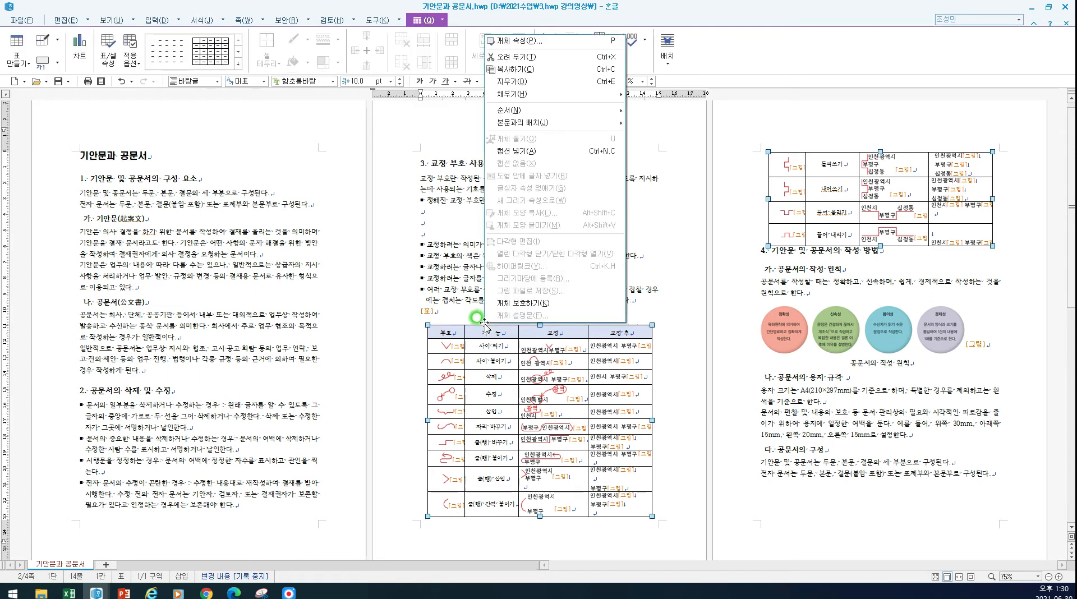
pyautogui.click(527, 41)
pyautogui.moveTo(516, 166); pyautogui.dragTo(688, 119)
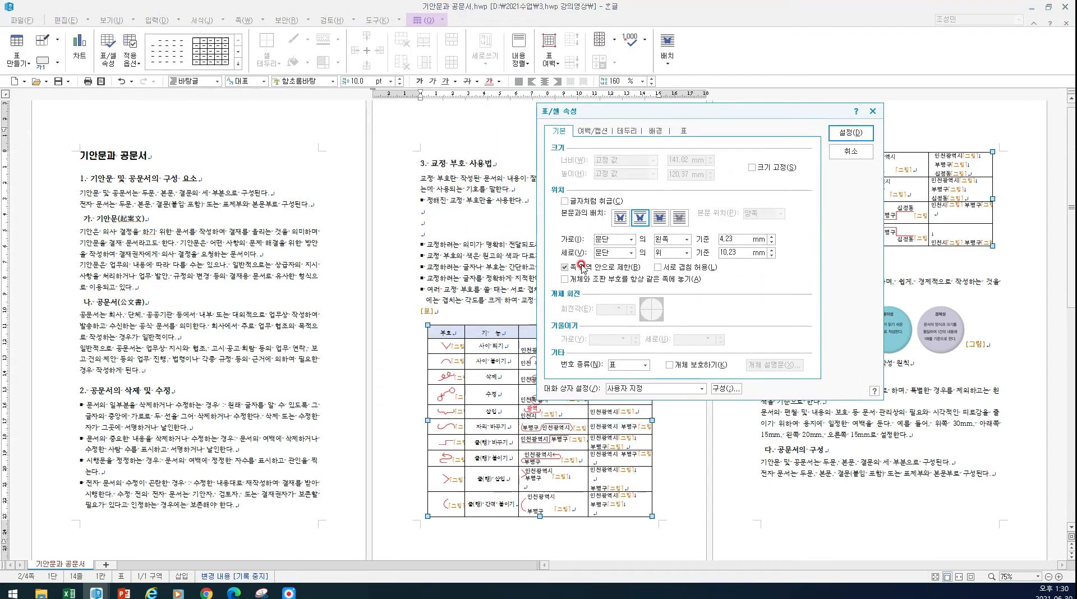
pyautogui.click(631, 239)
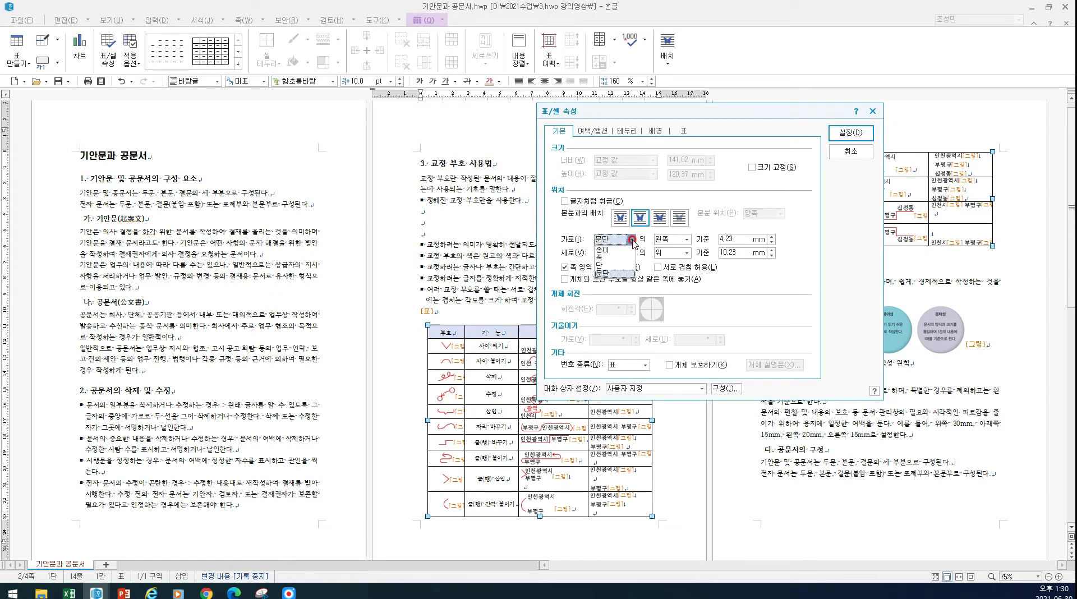
pyautogui.click(632, 240)
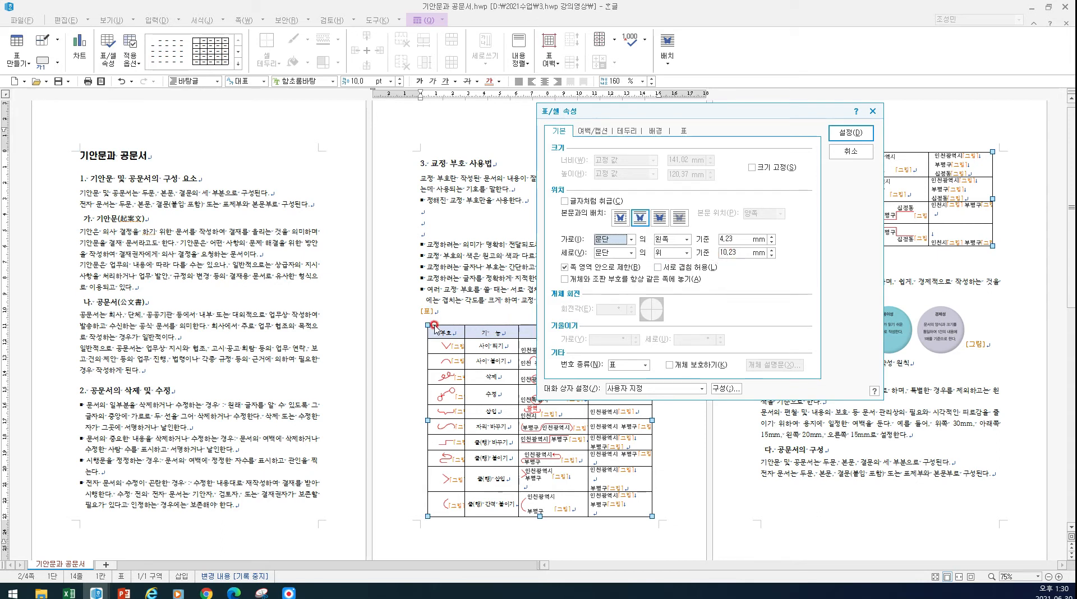
pyautogui.click(771, 255)
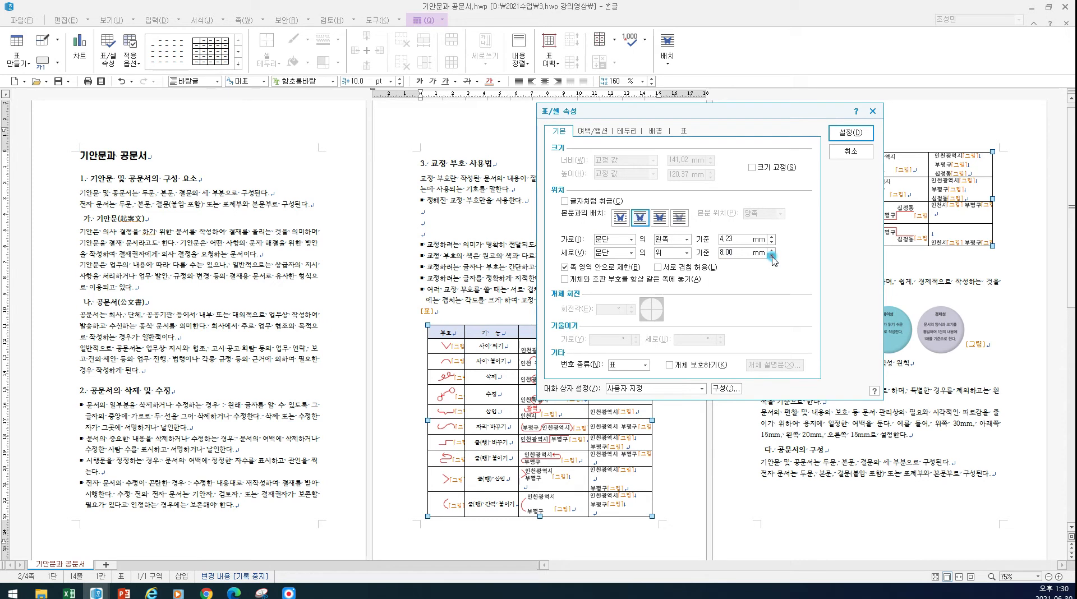
pyautogui.click(772, 255)
pyautogui.click(772, 255)
pyautogui.click(772, 255)
pyautogui.click(771, 242)
pyautogui.click(847, 134)
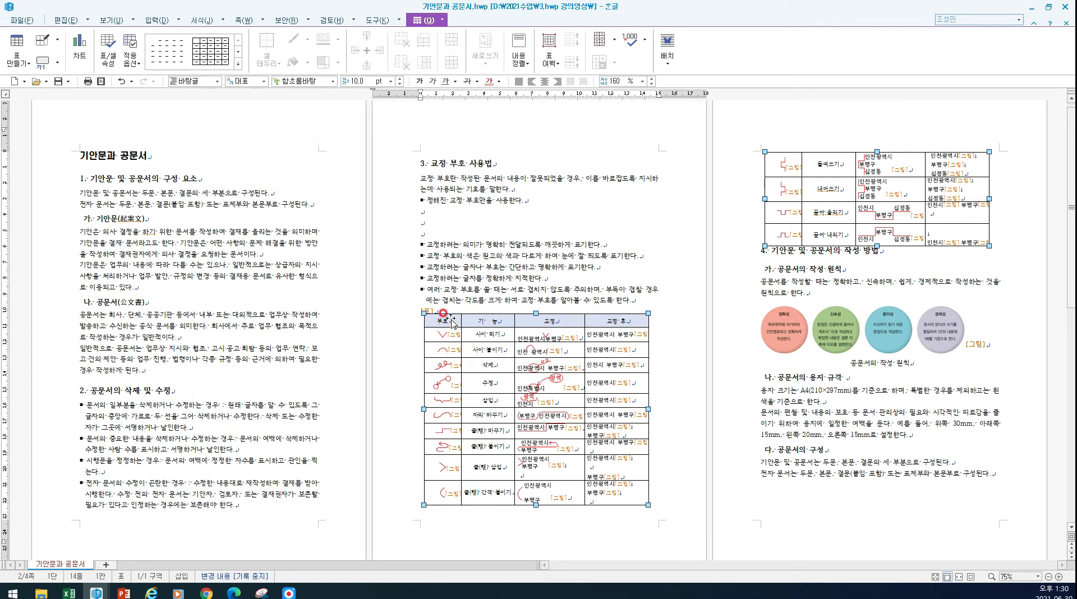
pyautogui.moveTo(453, 314); pyautogui.dragTo(461, 312)
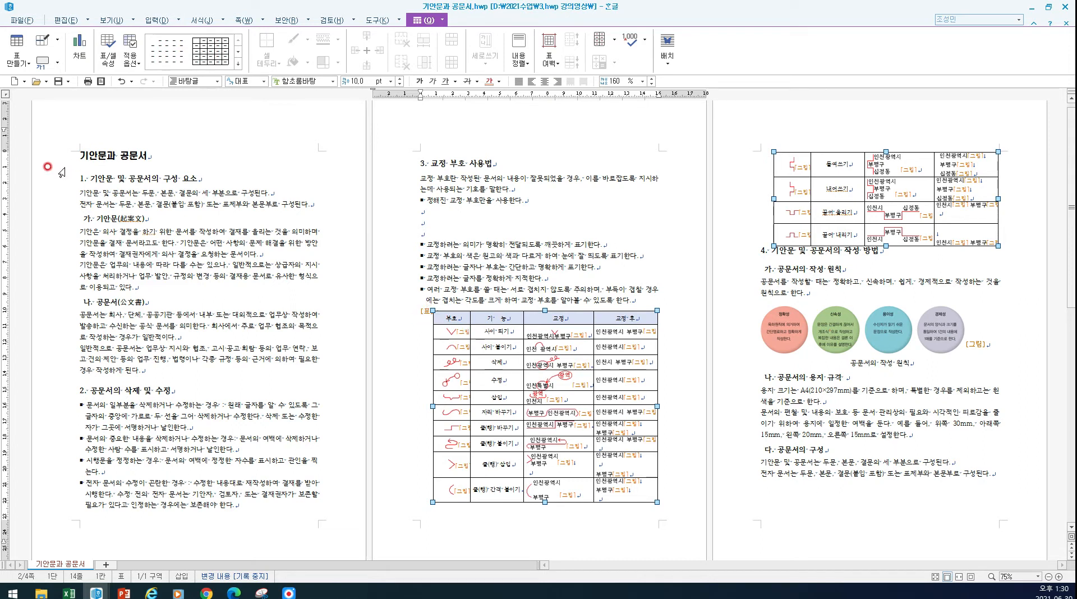
# Step: Turn off the display of 조판 부호 and 문단 부호 marks in the document
pyautogui.click(111, 20)
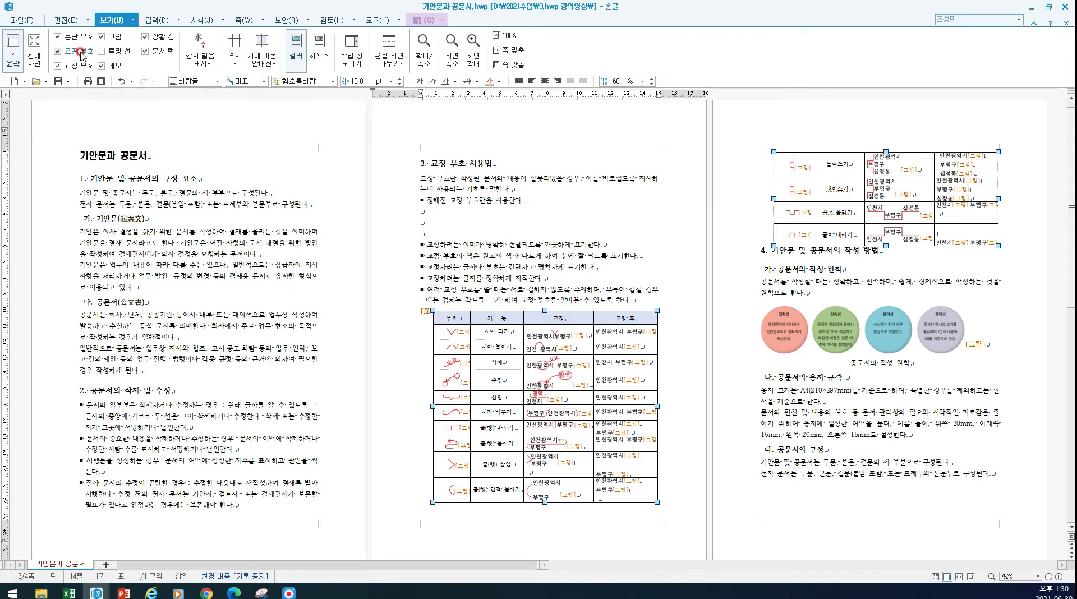
pyautogui.click(57, 51)
pyautogui.click(58, 53)
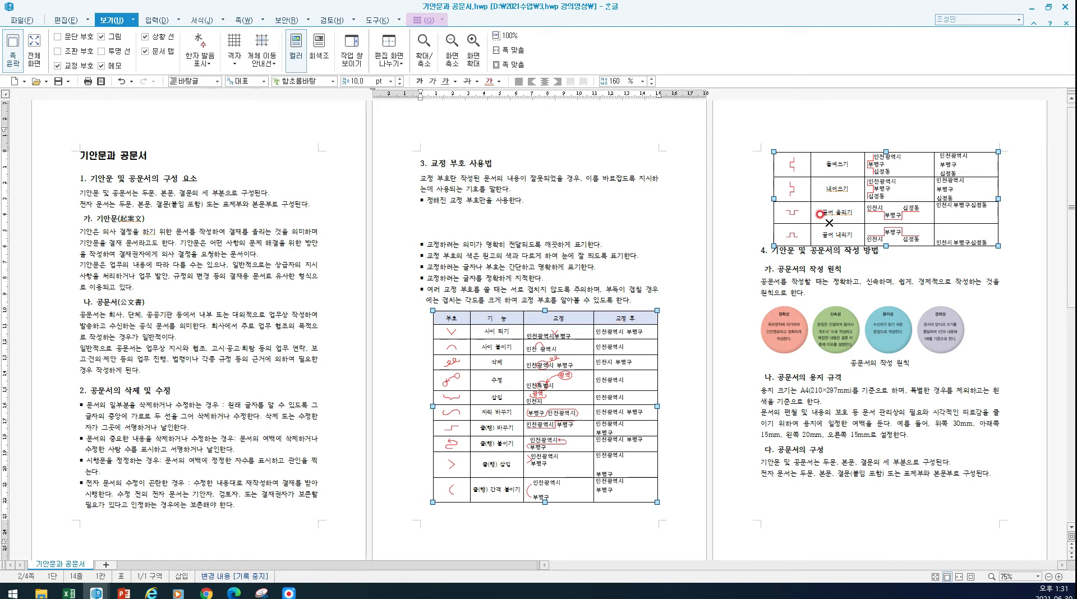
# Step: Mark the header row cells of the correction-symbol table as 제목 셀 in the cell properties
pyautogui.click(606, 303)
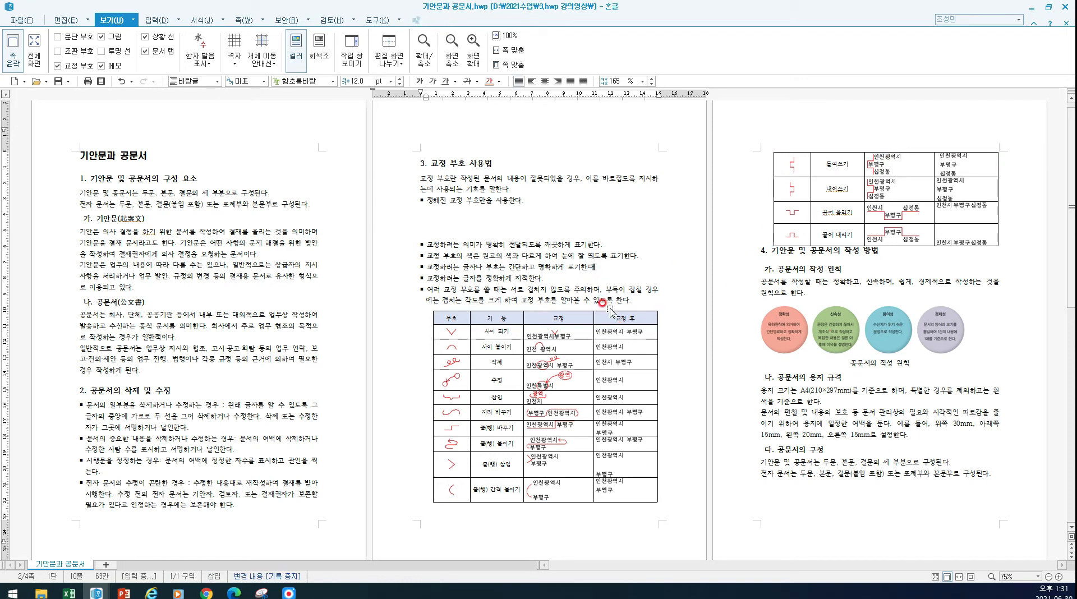
pyautogui.moveTo(449, 317); pyautogui.dragTo(626, 318)
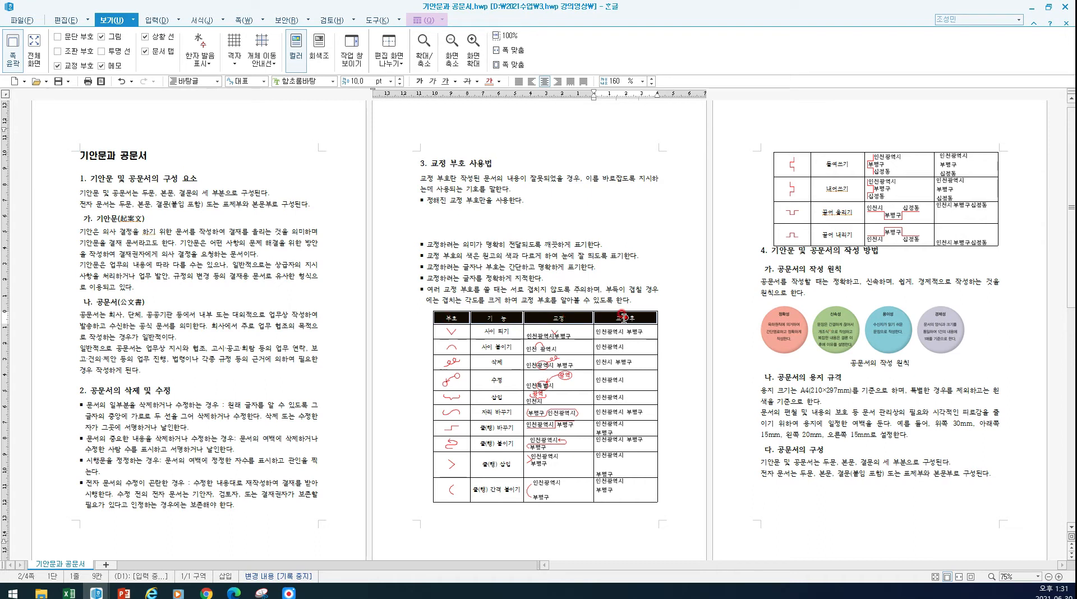
pyautogui.rightClick(571, 318)
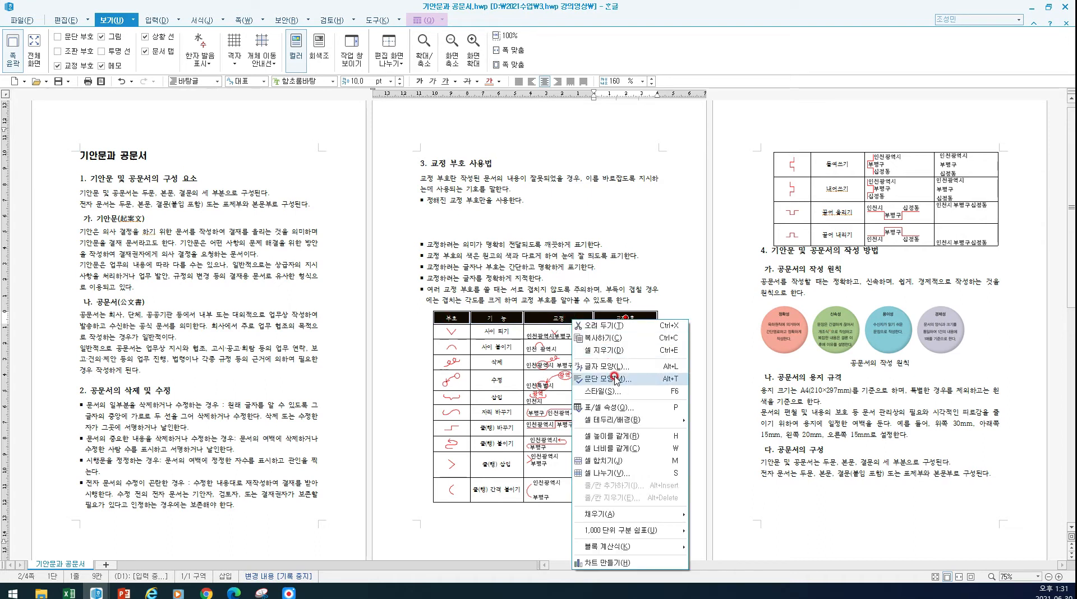
pyautogui.click(622, 408)
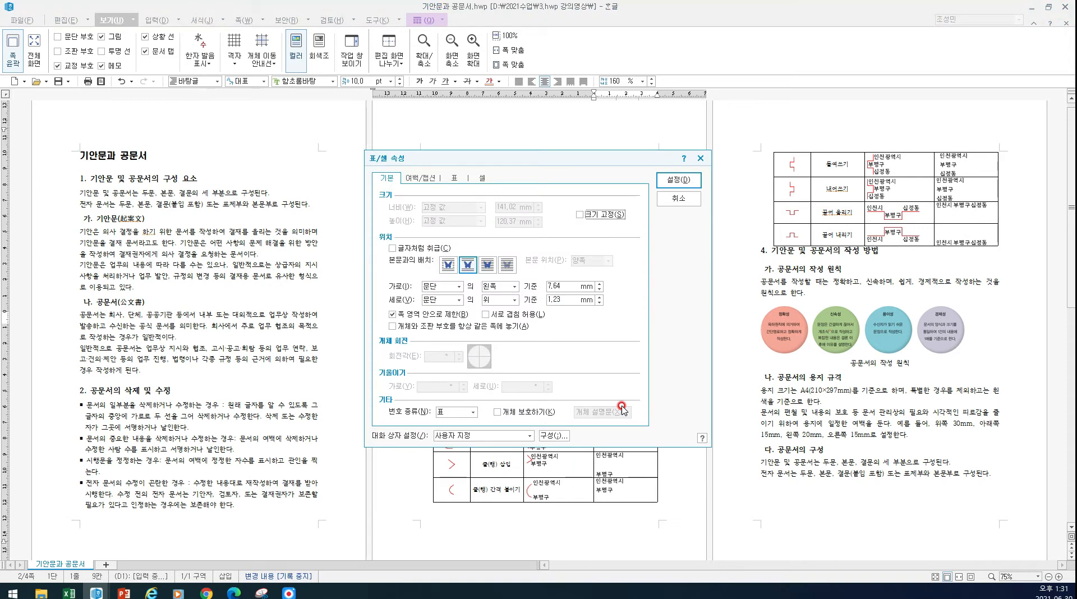
pyautogui.moveTo(452, 162); pyautogui.dragTo(313, 115)
pyautogui.click(341, 130)
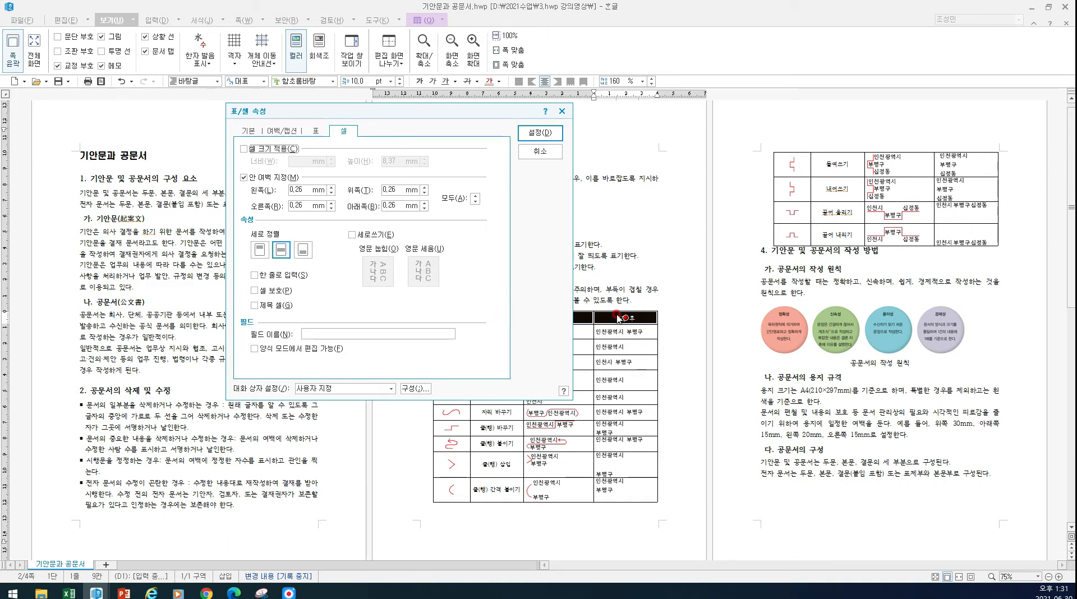
pyautogui.click(255, 306)
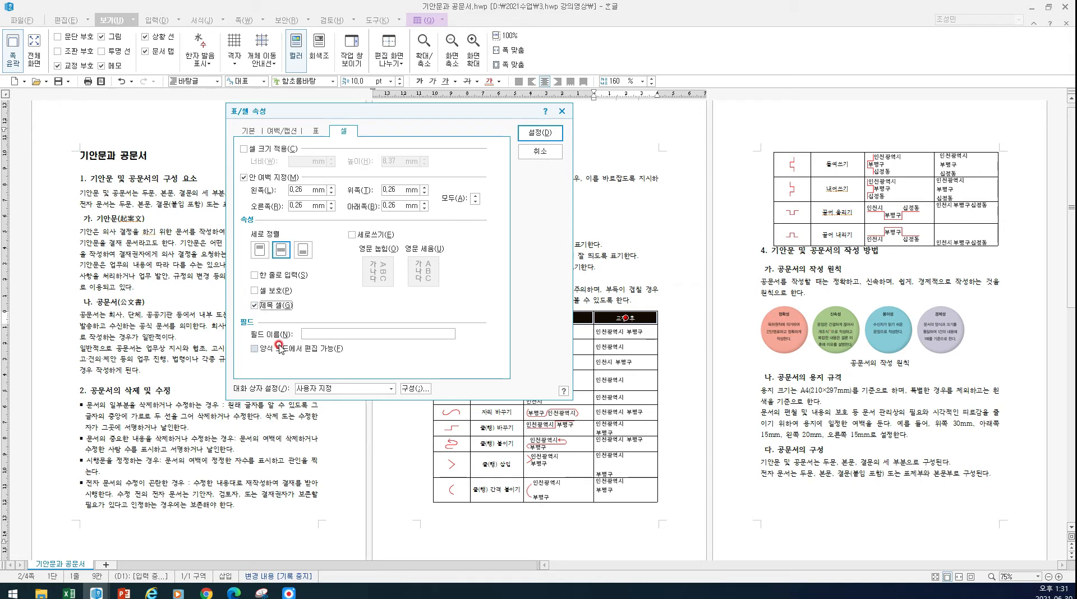
pyautogui.click(276, 307)
pyautogui.click(548, 134)
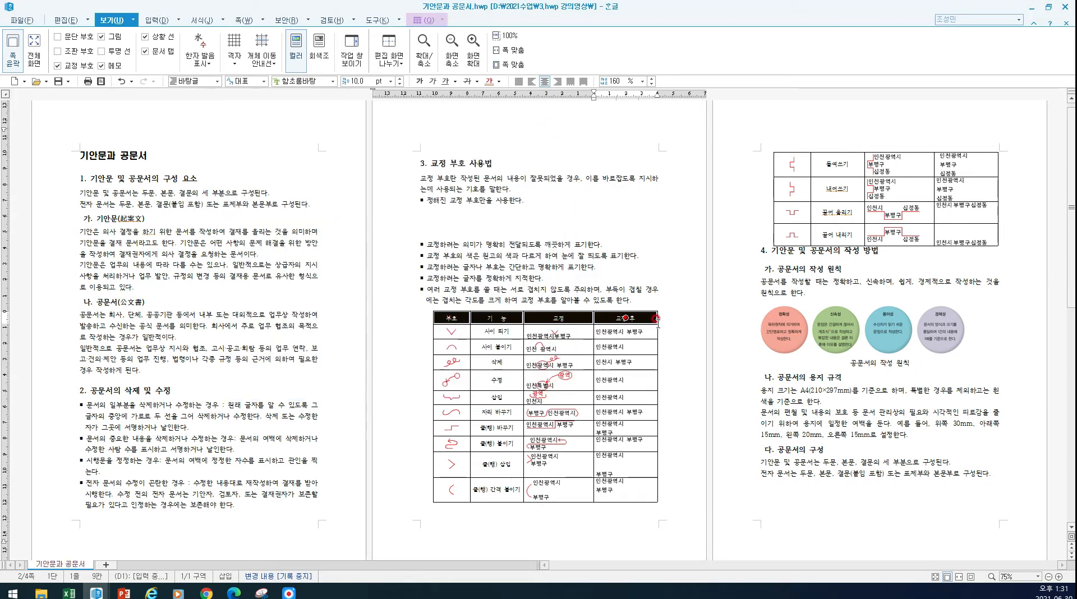
# Step: Turn on 제목 줄 자동 반복 for the correction-symbol table so its header row repeats on each page
pyautogui.rightClick(616, 315)
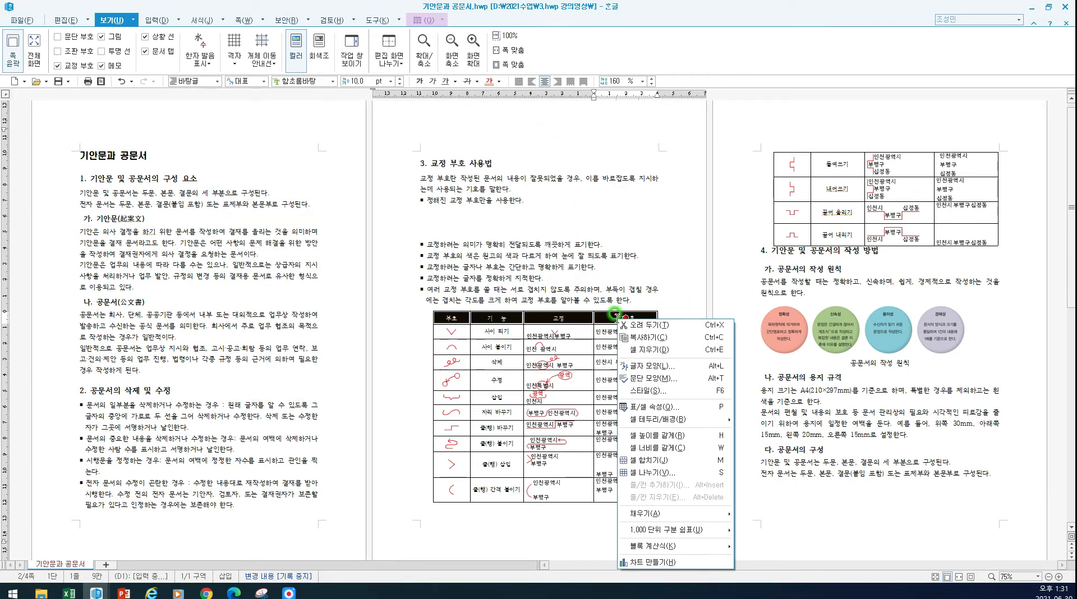
pyautogui.click(655, 418)
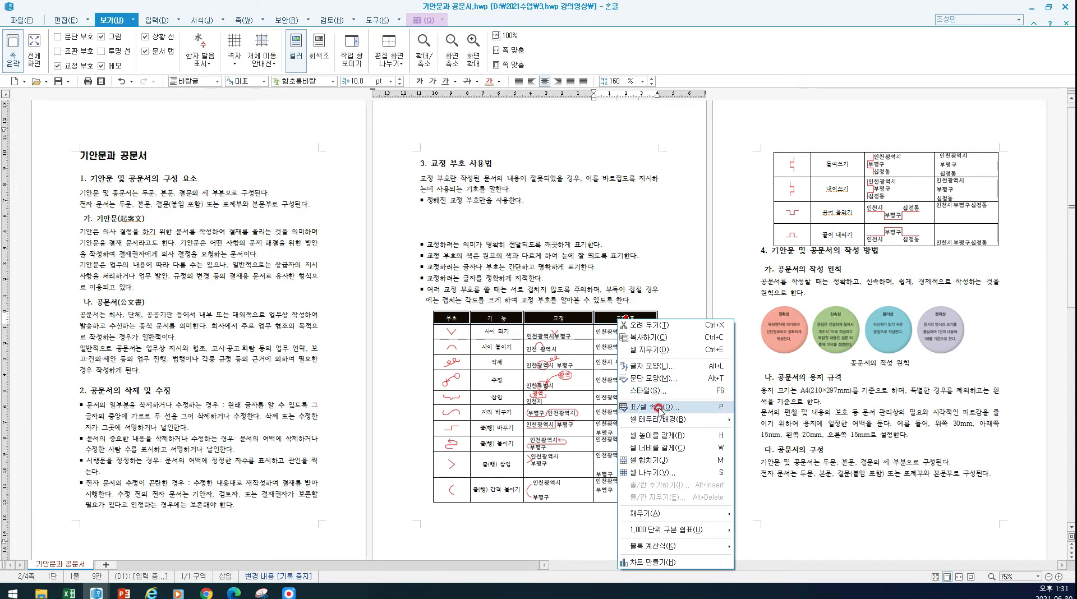
pyautogui.click(653, 406)
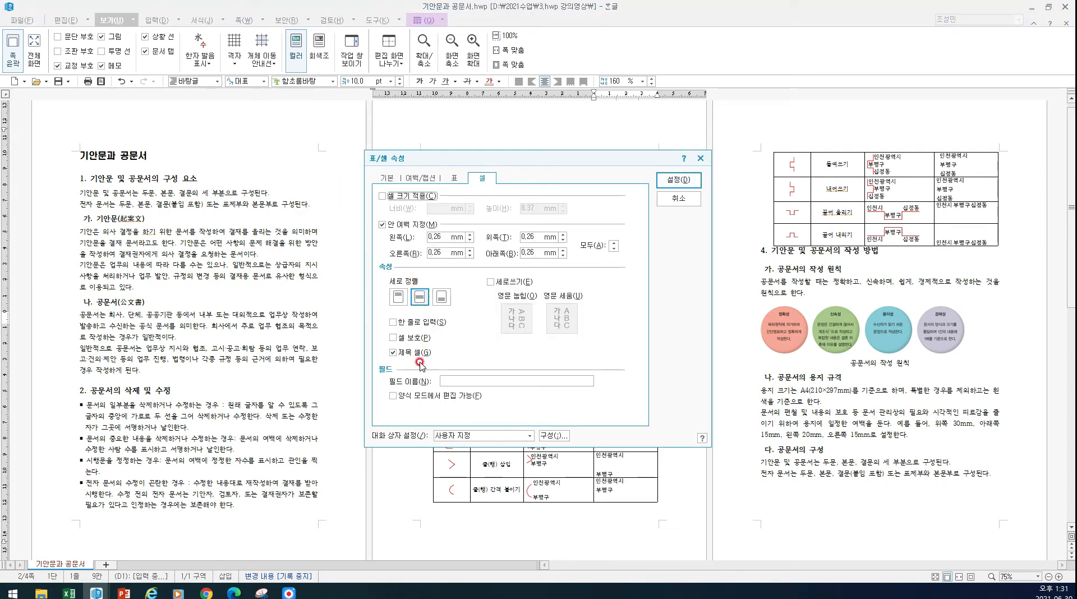
pyautogui.click(456, 178)
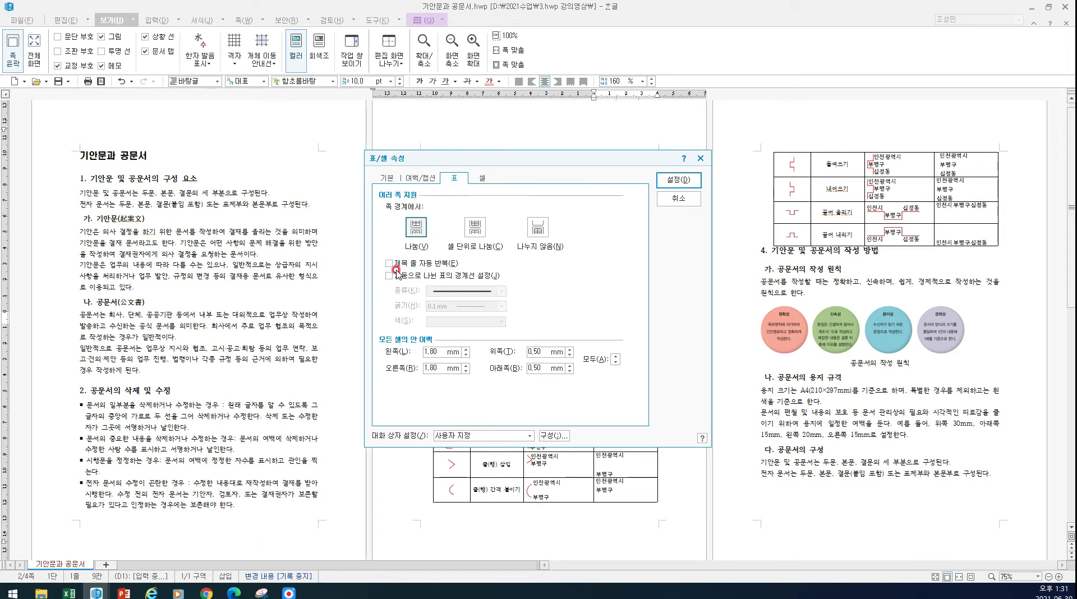
pyautogui.click(427, 268)
pyautogui.click(388, 263)
pyautogui.moveTo(547, 158); pyautogui.dragTo(360, 100)
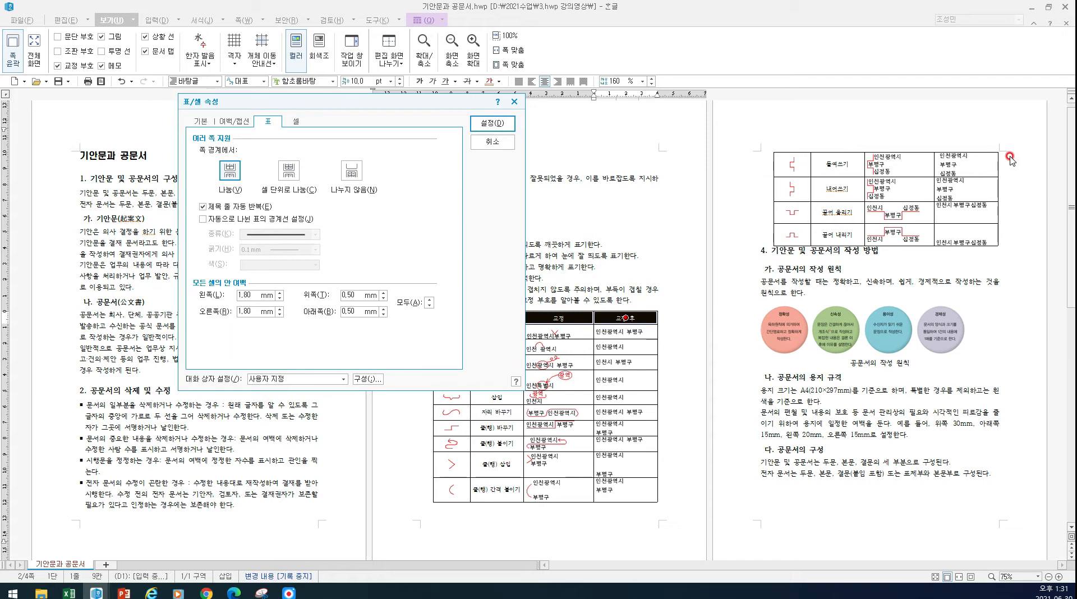
pyautogui.click(492, 122)
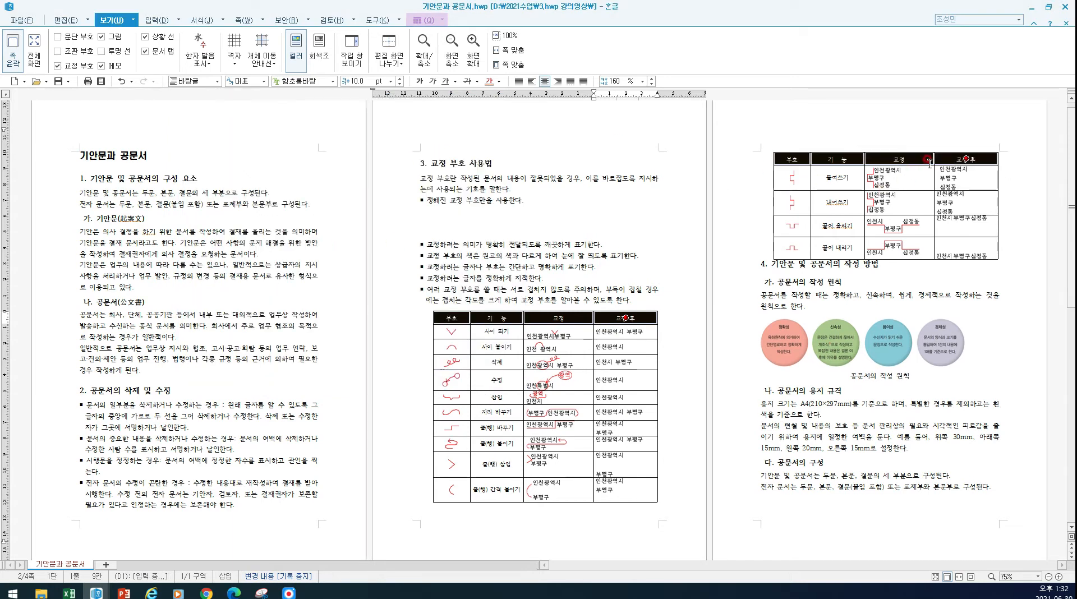
# Step: Try to place the cursor in the repeated 교정 and 교정 후 header cells on the third page
pyautogui.click(634, 228)
pyautogui.click(913, 155)
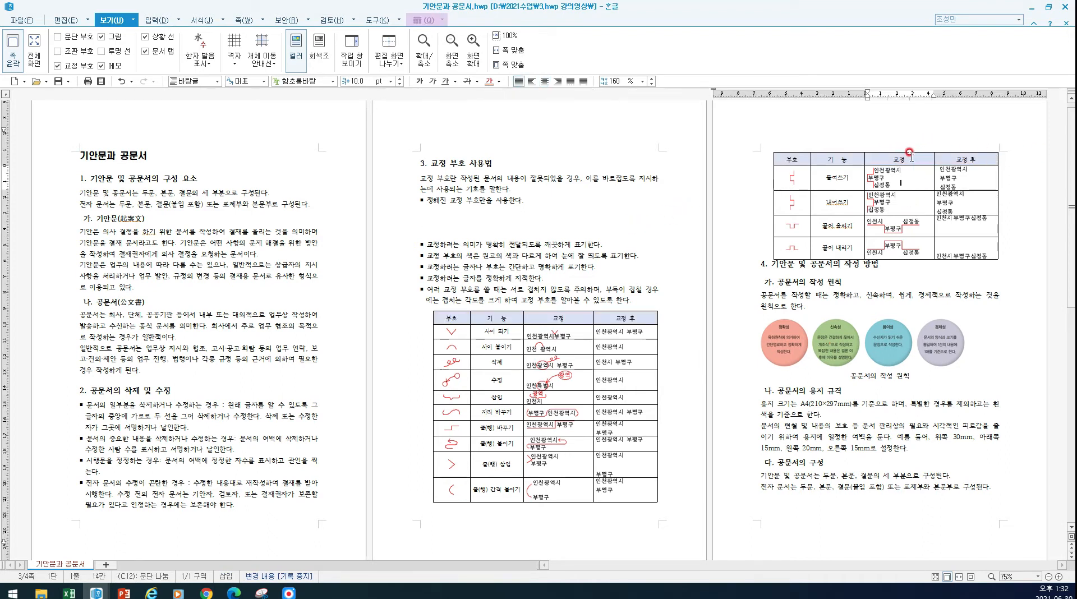
pyautogui.click(973, 157)
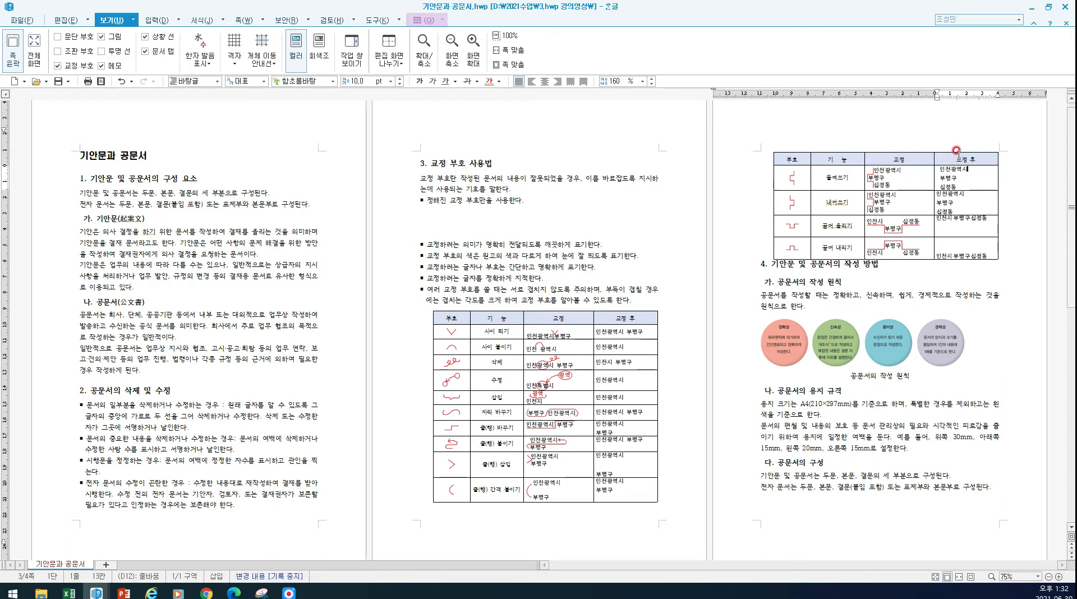
# Step: Add some random test letters after 교정 in the original header row and check the repeated header cell on the third page
pyautogui.click(576, 316)
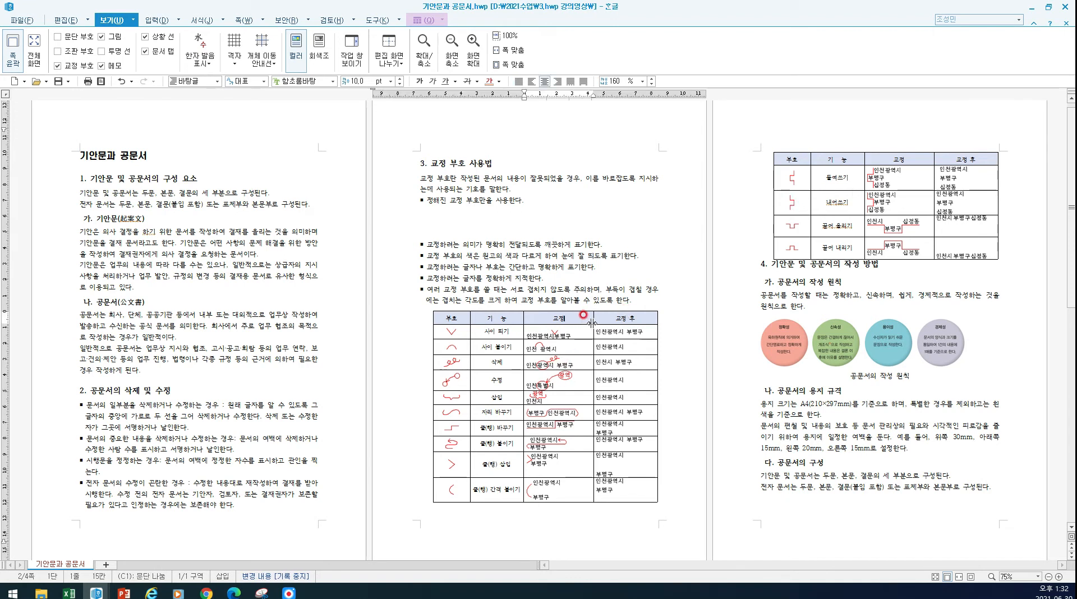
pyautogui.write('ㄹㅇ유률쇄')
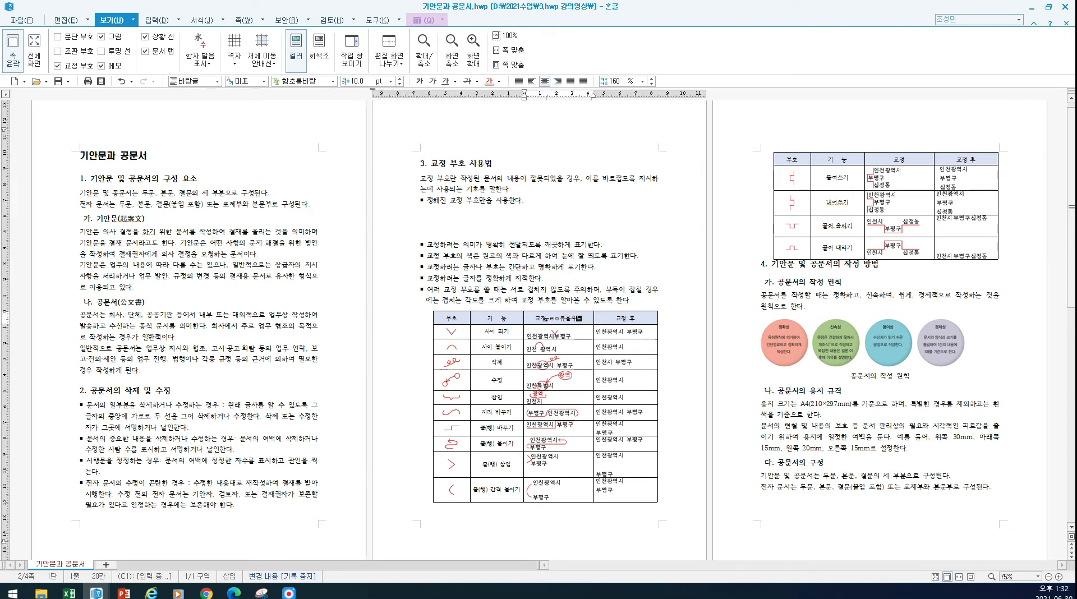
pyautogui.click(603, 269)
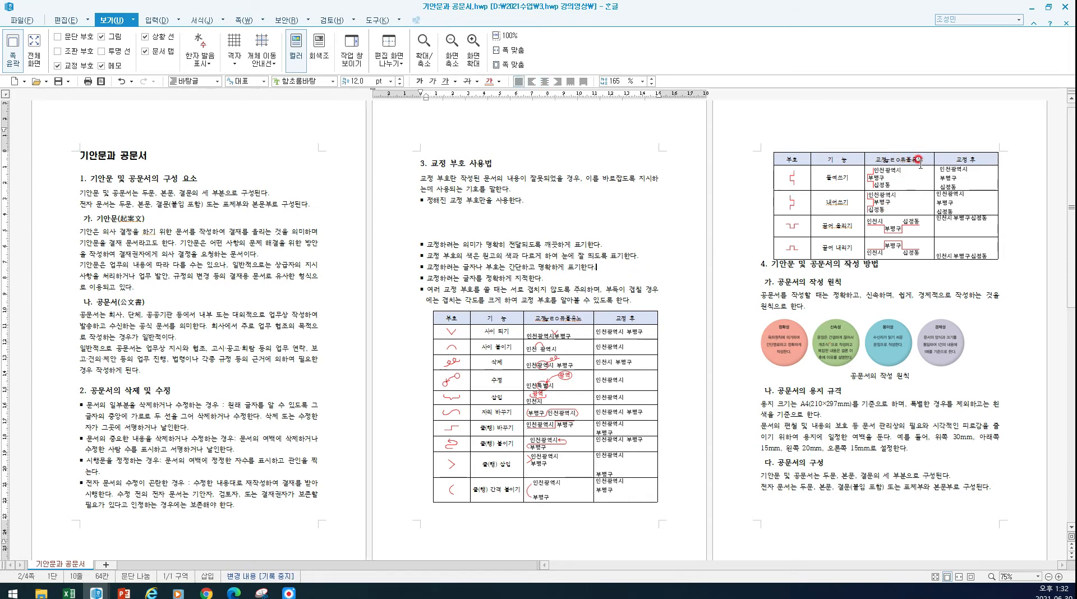
pyautogui.click(901, 159)
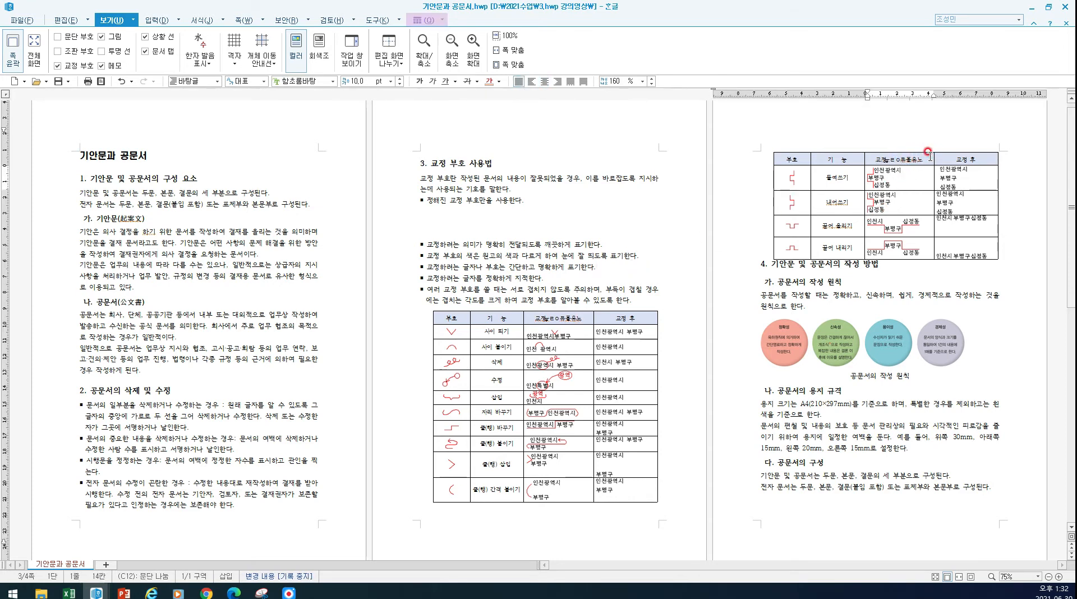
# Step: Delete the test letters after 교정 in the original header row of the table
pyautogui.moveTo(581, 317); pyautogui.dragTo(544, 317)
pyautogui.rightClick(546, 316)
pyautogui.press('Delete')
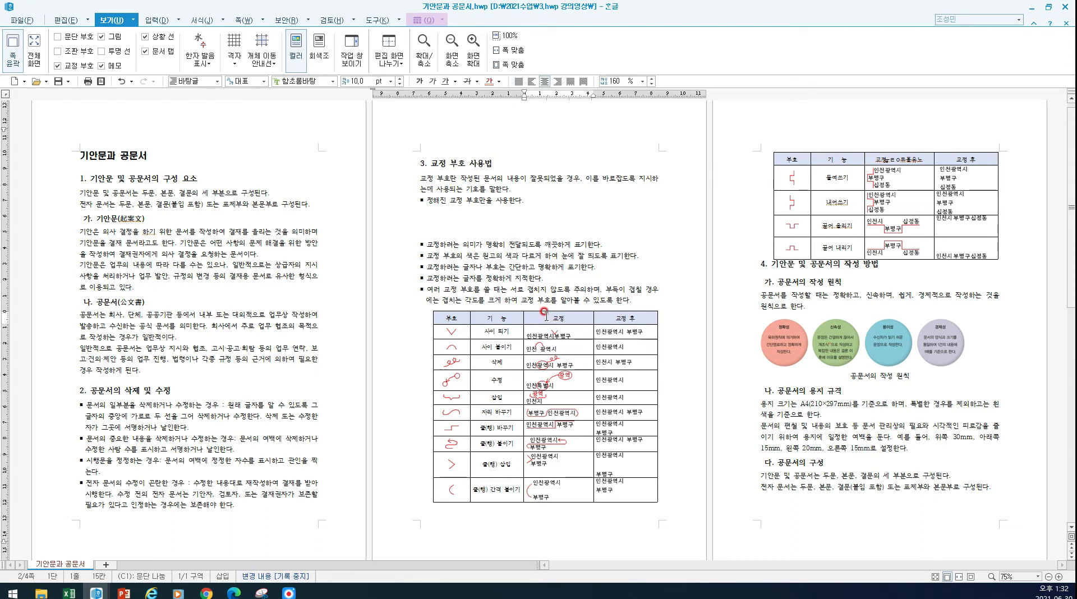
pyautogui.click(560, 277)
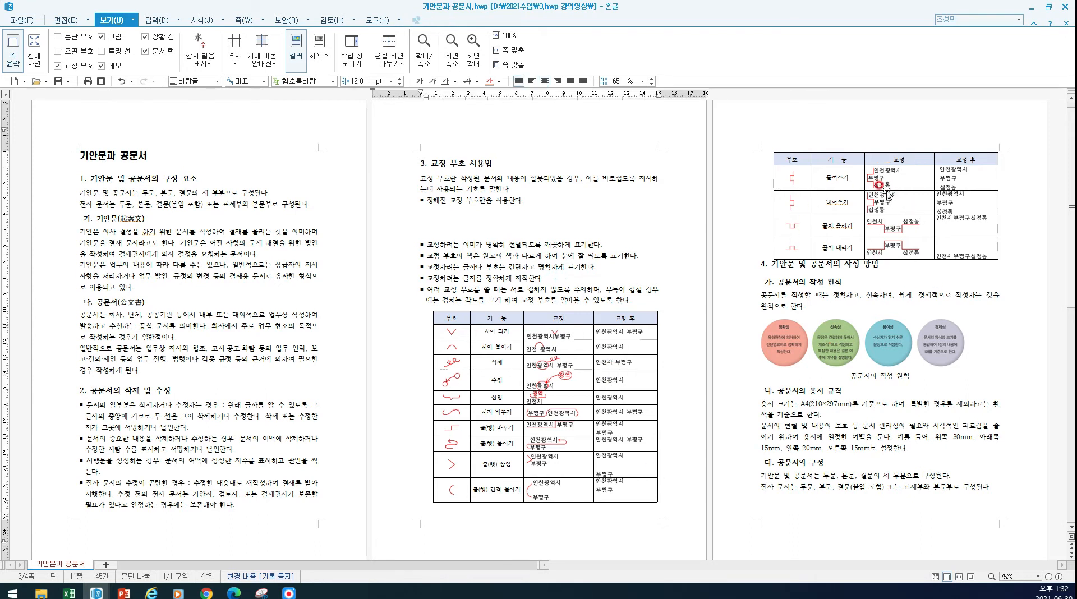
# Step: Remove the empty lines between the 정해진 교정 부호만을 사용한다 bullet and the next bullet
pyautogui.click(420, 232)
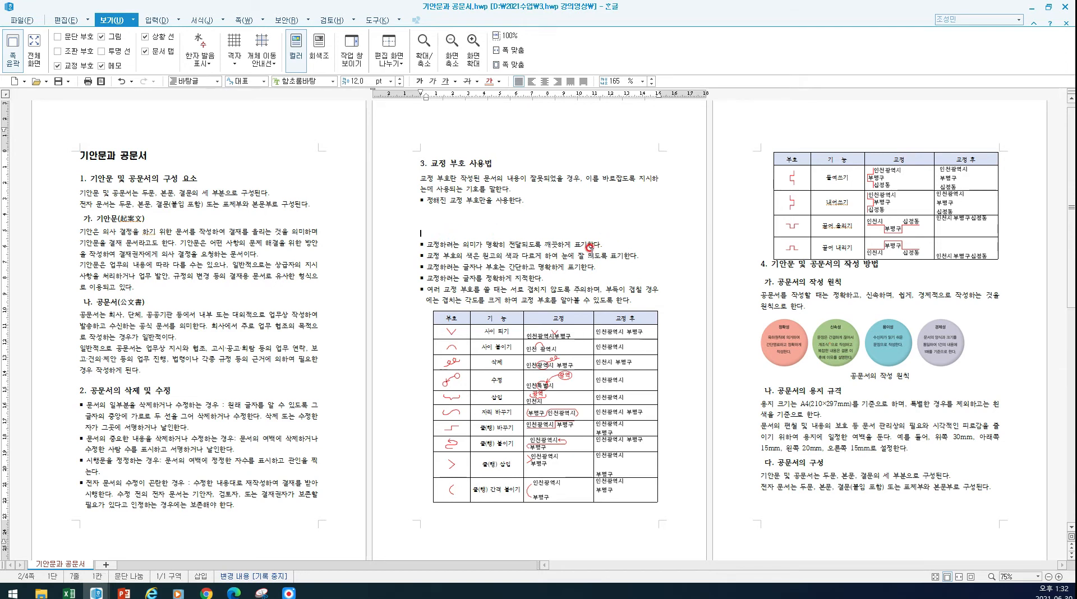
pyautogui.press('BackSpace')
pyautogui.press('BackSpace')
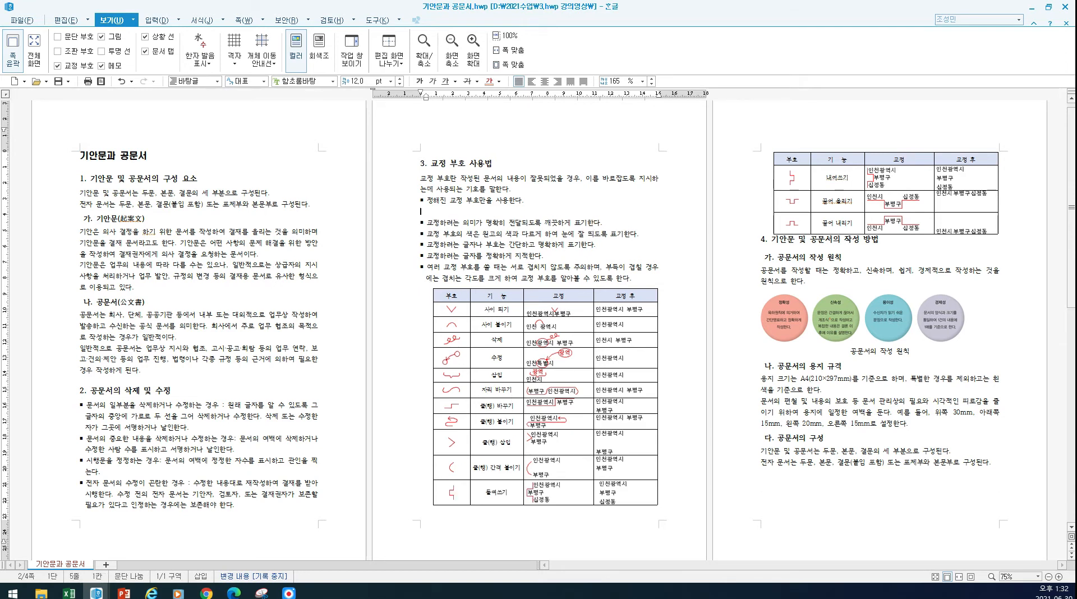
pyautogui.press('BackSpace')
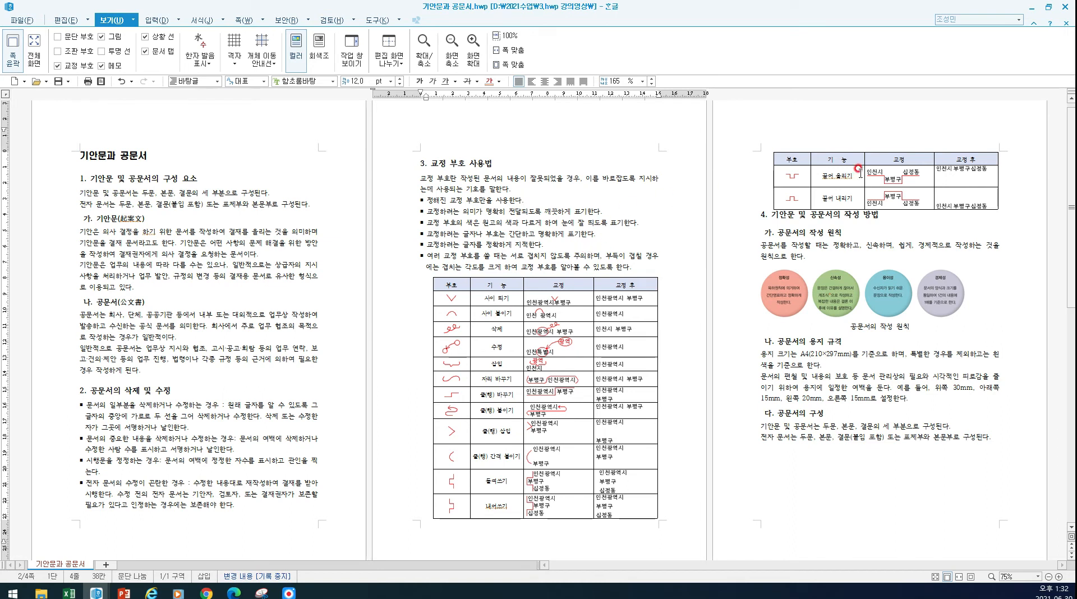
# Step: Insert several empty lines after the 교정 부호의 색 bullet to push the table down across the page break
pyautogui.click(628, 223)
pyautogui.click(650, 223)
pyautogui.press('Return')
pyautogui.press('Return')
pyautogui.press('Return')
pyautogui.press('Return')
pyautogui.press('Return')
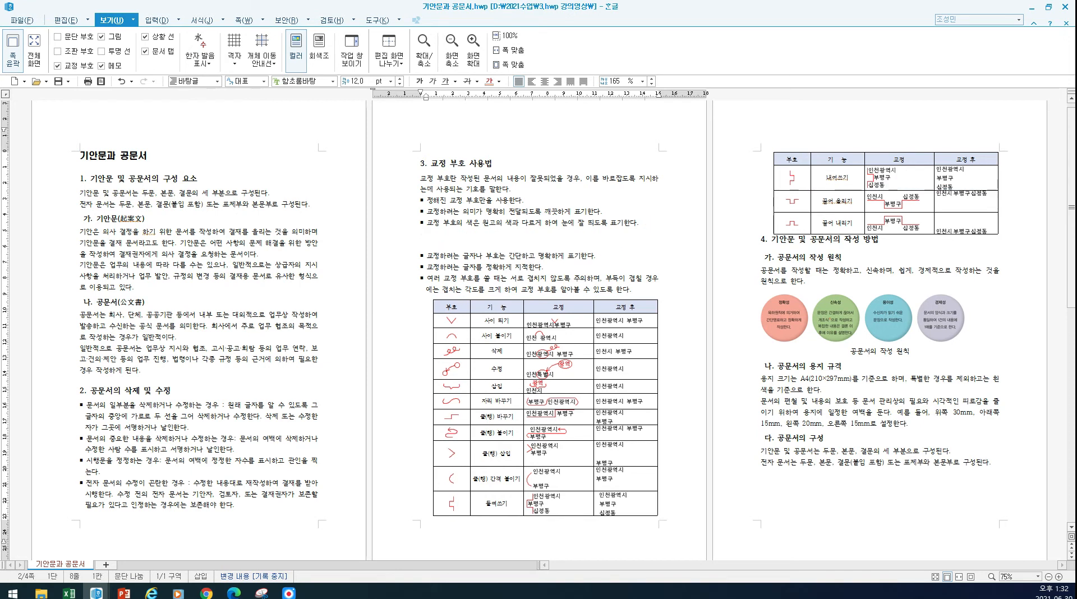
pyautogui.press('Return')
pyautogui.press('Return')
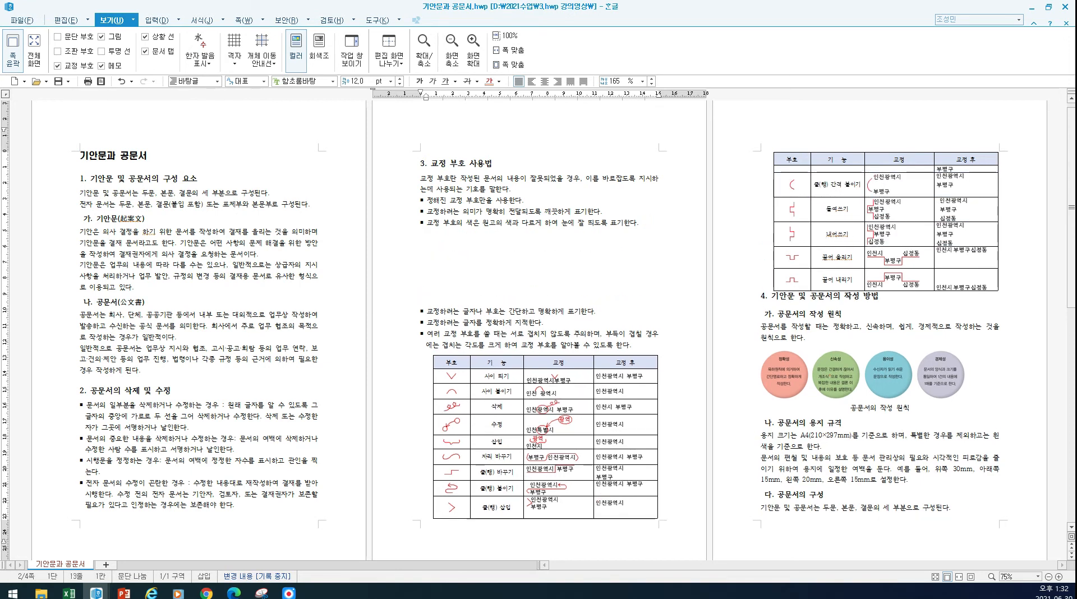
# Step: Remove all the empty lines after the 교정 부호의 색 bullet
pyautogui.press('BackSpace')
pyautogui.press('BackSpace')
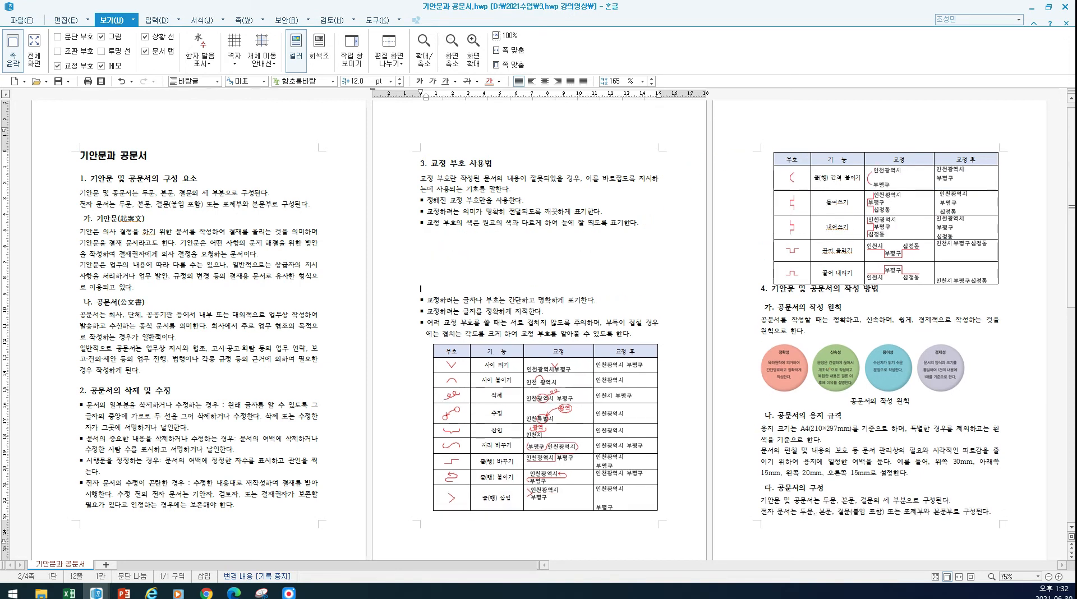
pyautogui.press('BackSpace')
pyautogui.press('BackSpace')
pyautogui.press('BackSpace')
pyautogui.press('BackSpace')
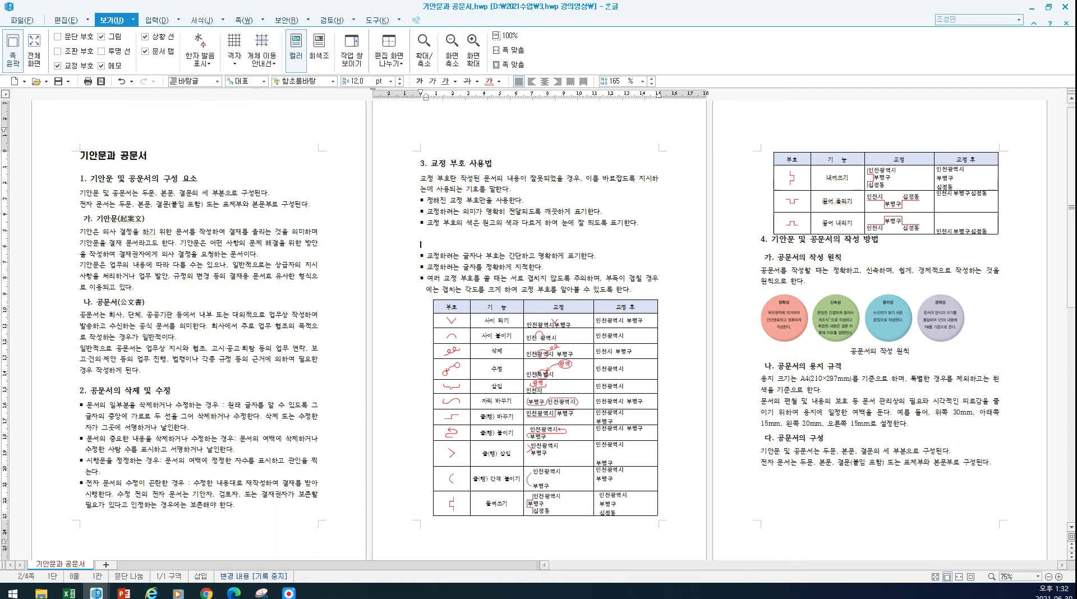
pyautogui.press('BackSpace')
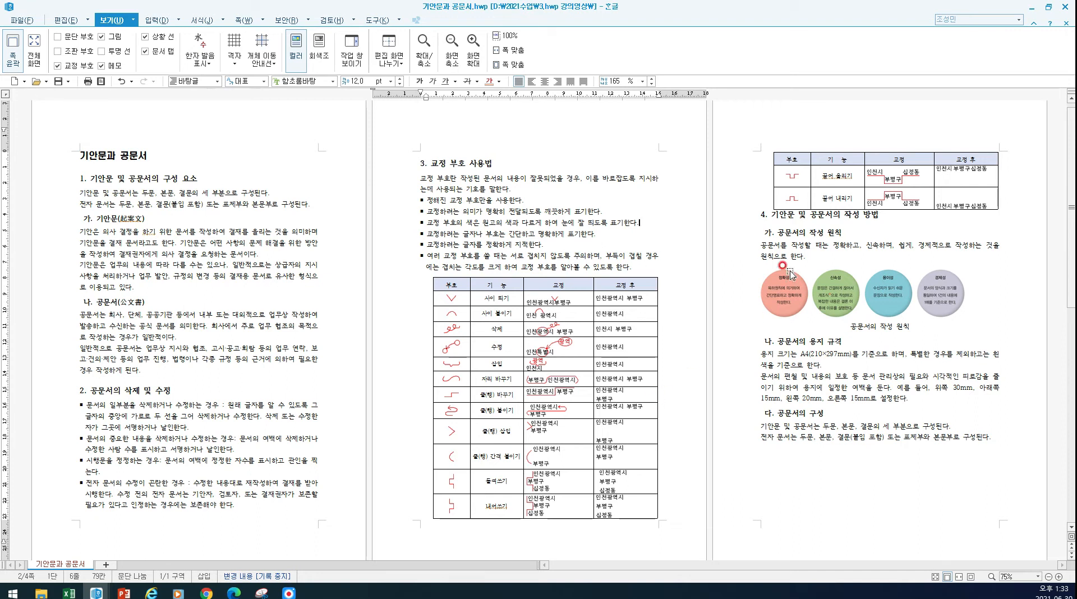
# Step: Insert a line between the table and heading 4 with the text 내용 출처 : followed by the source's web address
pyautogui.click(758, 214)
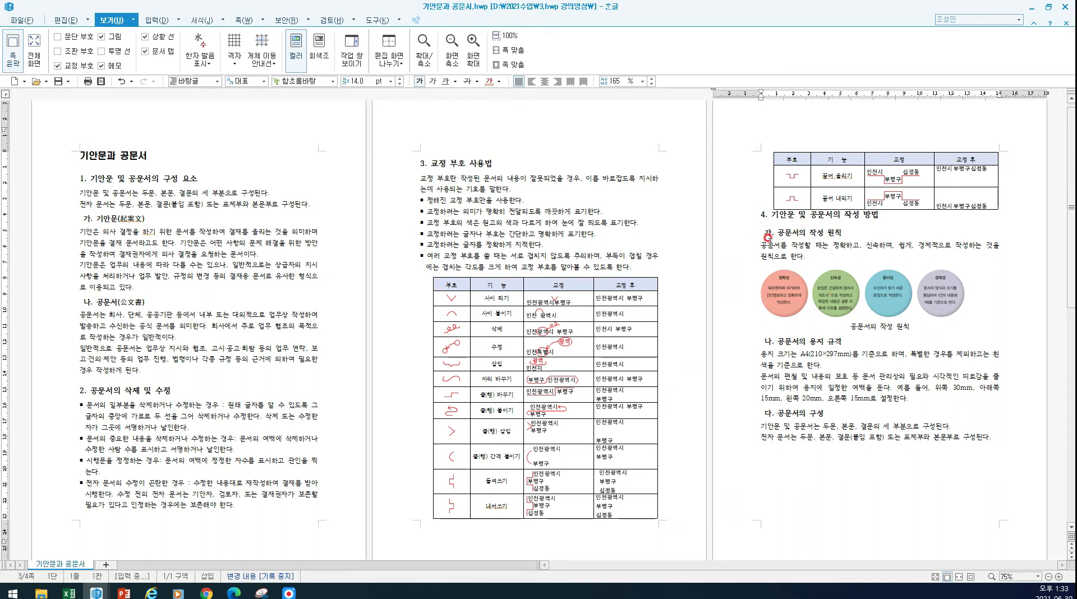
pyautogui.press('Return')
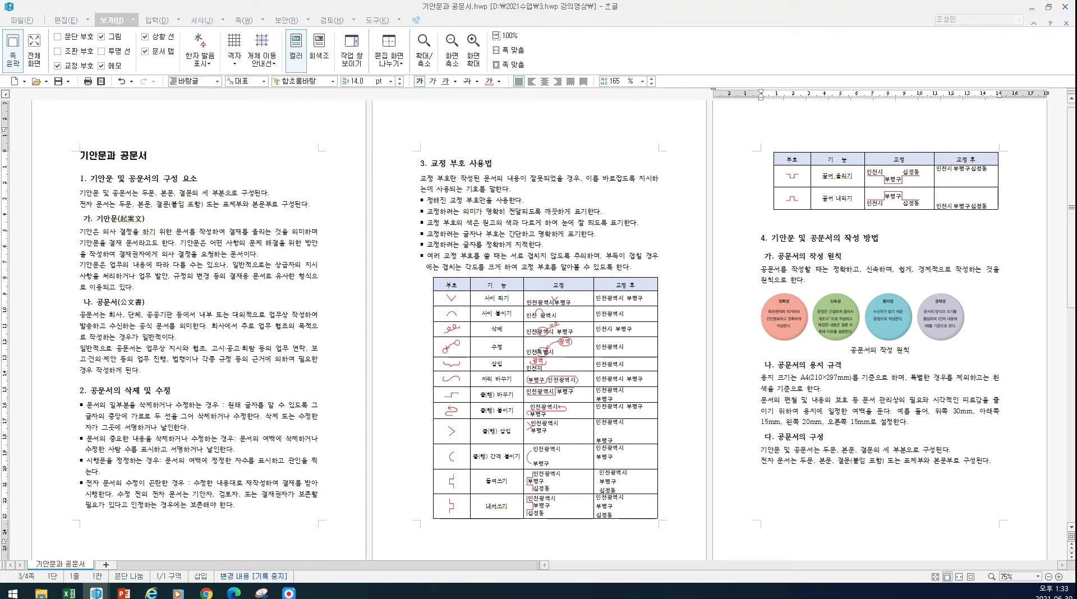
pyautogui.click(823, 218)
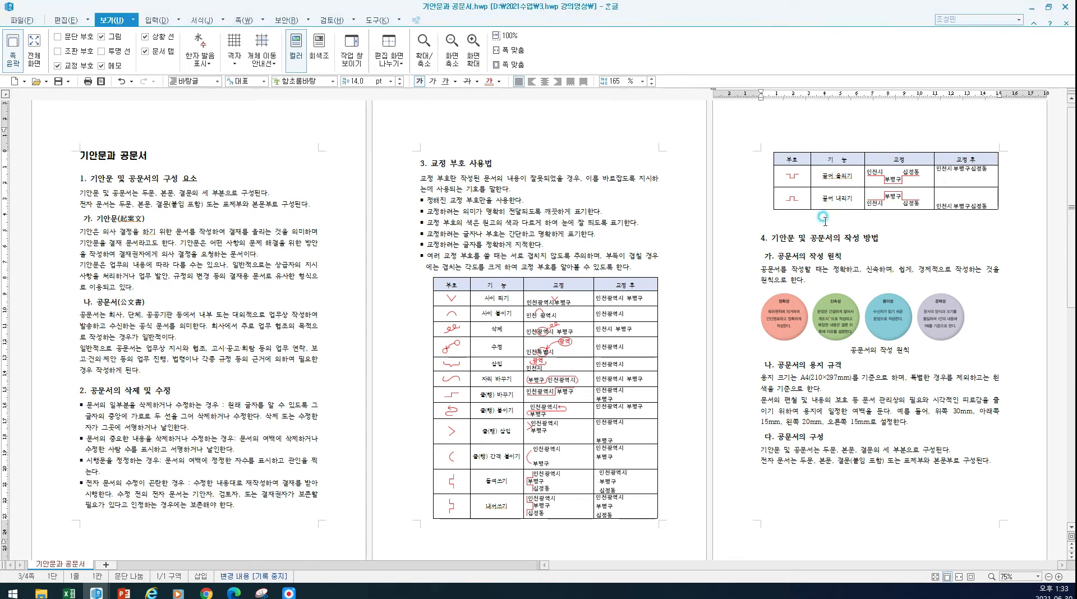
pyautogui.write('내용 출처 : http://e100sa.zc.bz/')
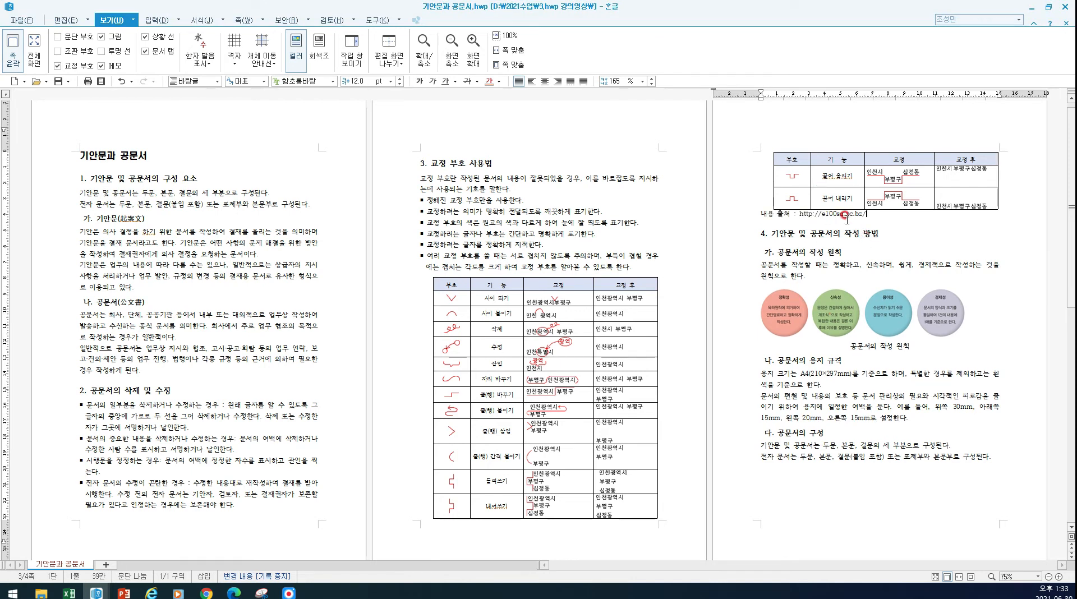
# Step: Move the correction-symbol table to the first page, below the first line of the 가. 기안문(起案文) paragraph
pyautogui.click(90, 217)
pyautogui.click(552, 277)
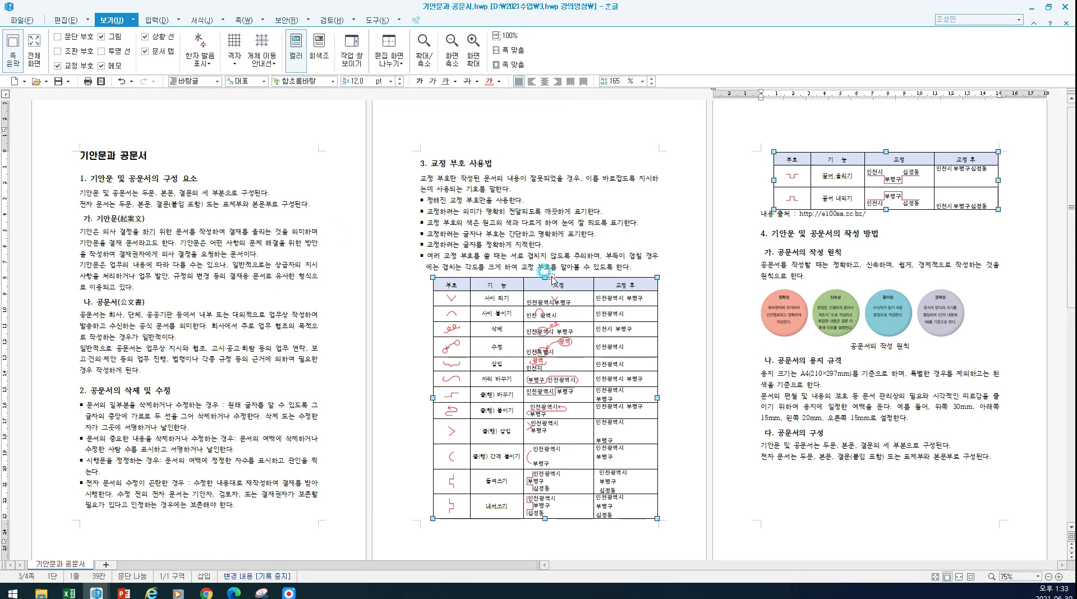
pyautogui.moveTo(555, 278); pyautogui.dragTo(239, 239)
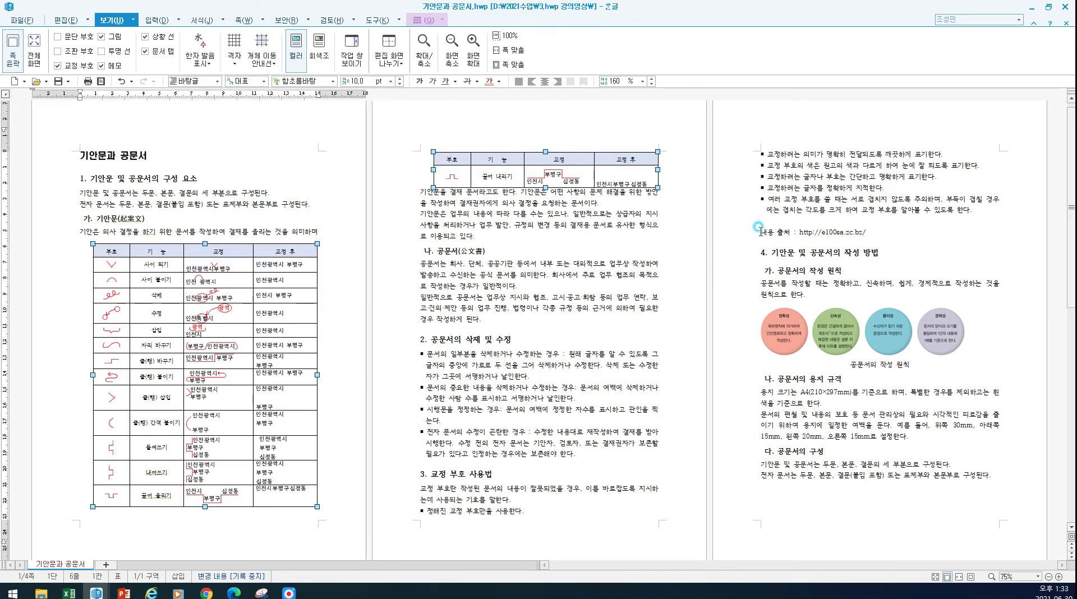
# Step: Undo the table's move to the first page
pyautogui.moveTo(760, 231); pyautogui.dragTo(899, 240)
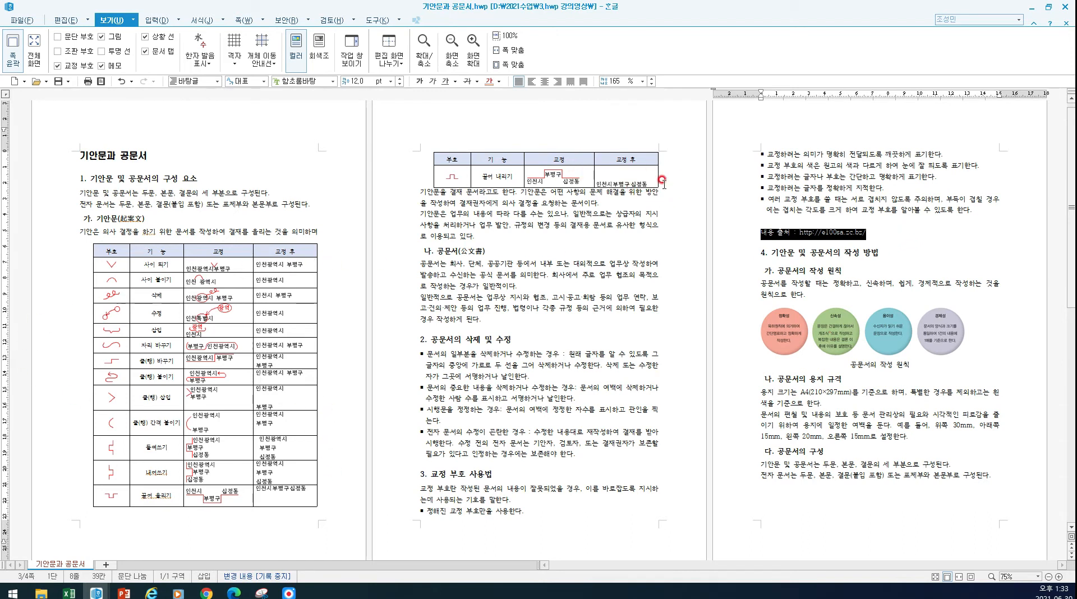
pyautogui.click(797, 211)
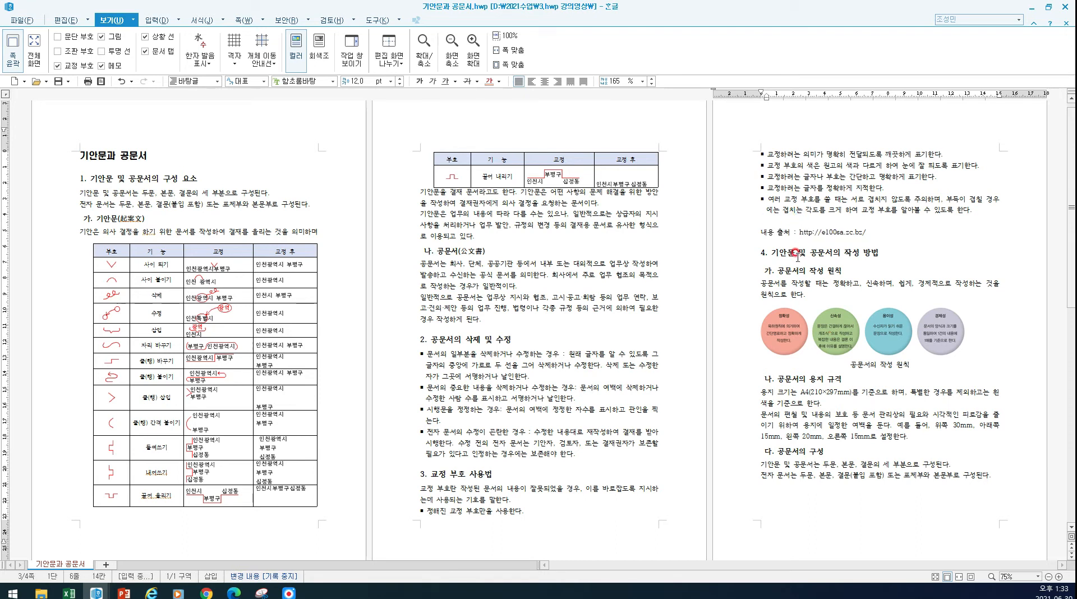
pyautogui.hotkey('ctrl', 'z')
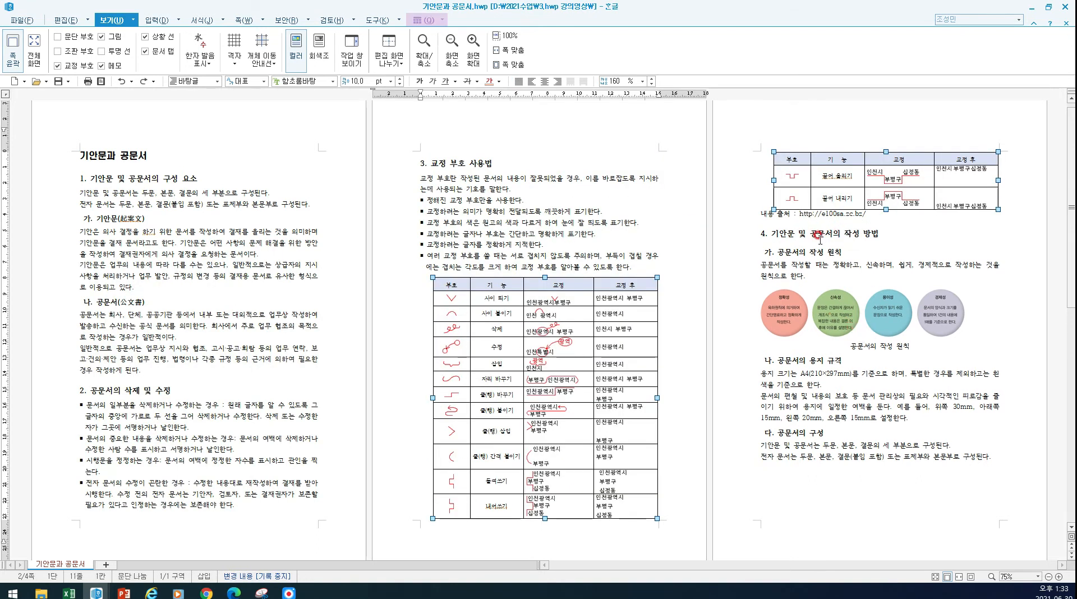
# Step: Copy the 내용 출처 text below the table on the third page and delete it from the body
pyautogui.moveTo(867, 214); pyautogui.dragTo(714, 215)
pyautogui.hotkey('ctrl', 'c')
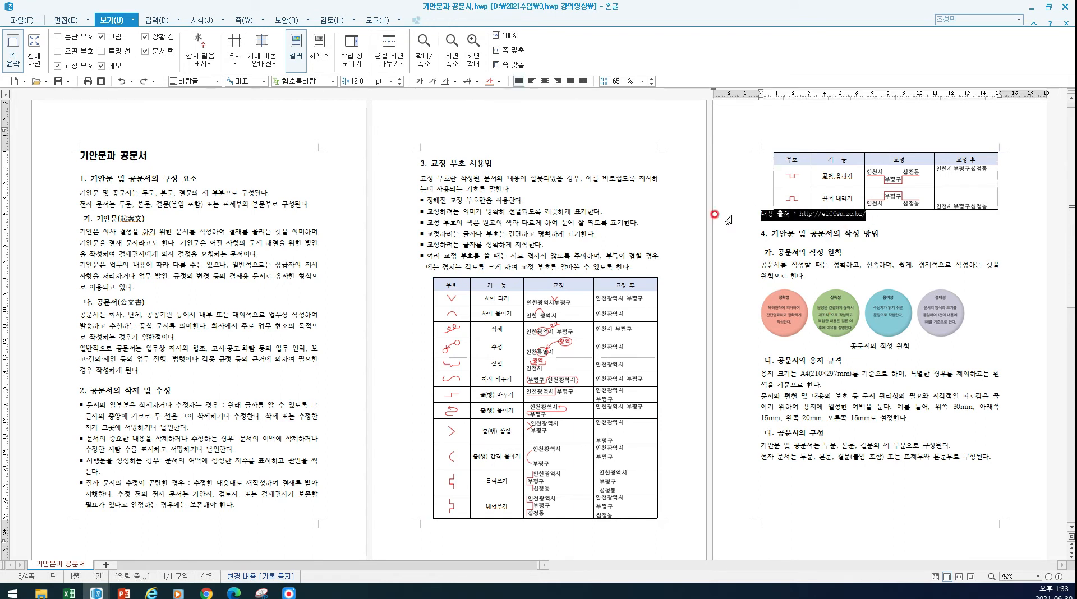
pyautogui.press('Delete')
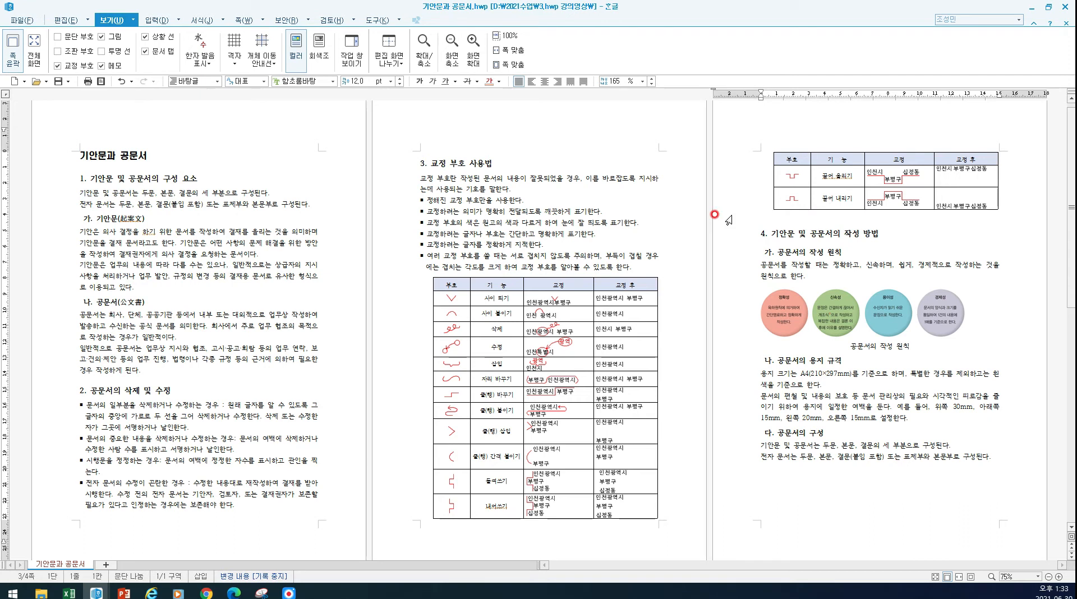
# Step: Add a caption above the correction-symbol table through its object properties
pyautogui.click(623, 273)
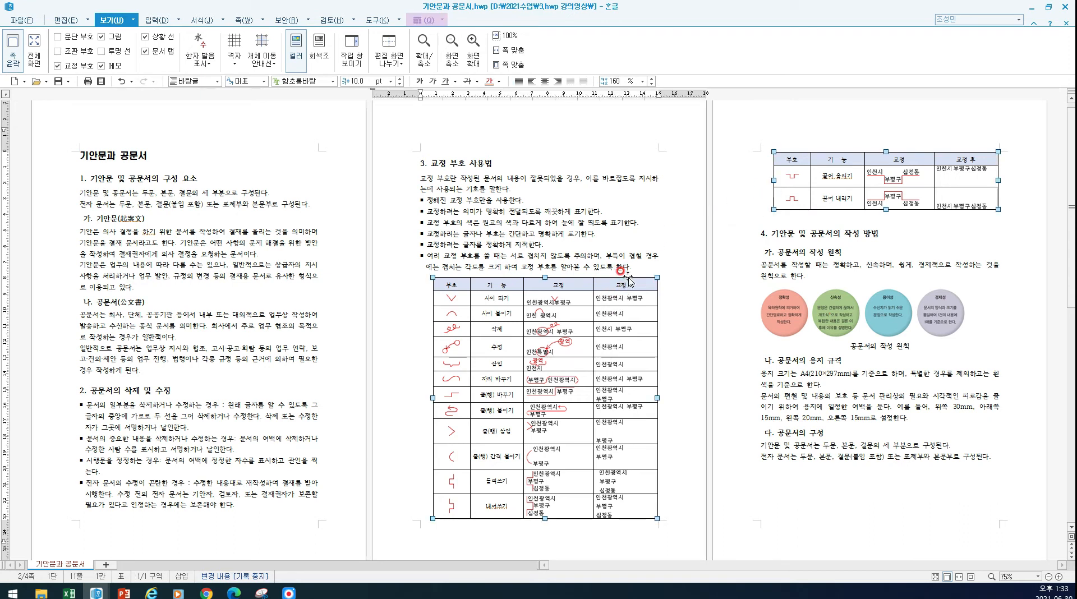
pyautogui.rightClick(628, 278)
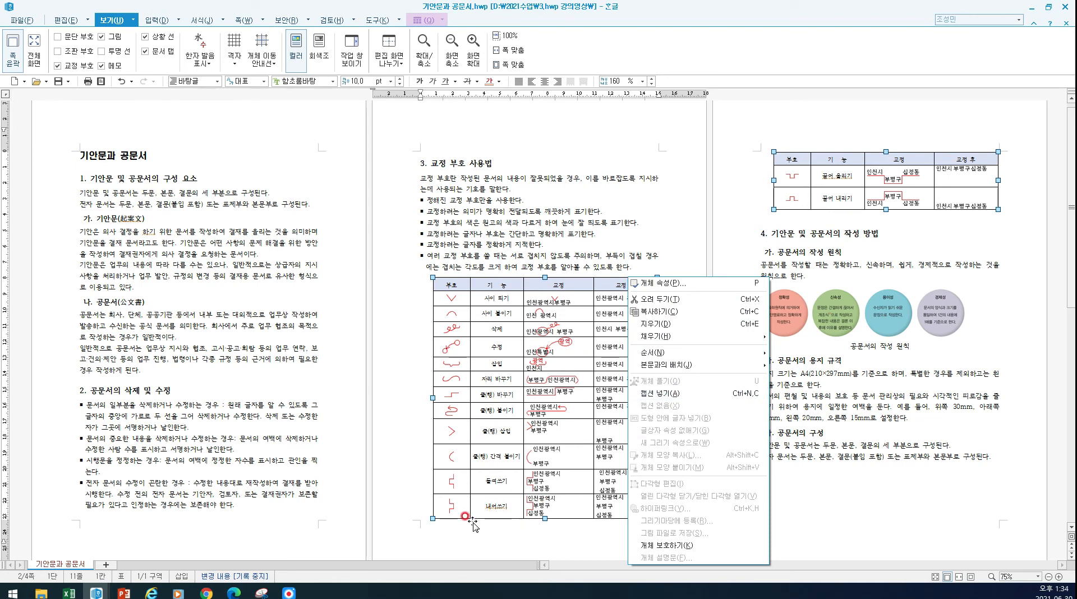
pyautogui.click(684, 284)
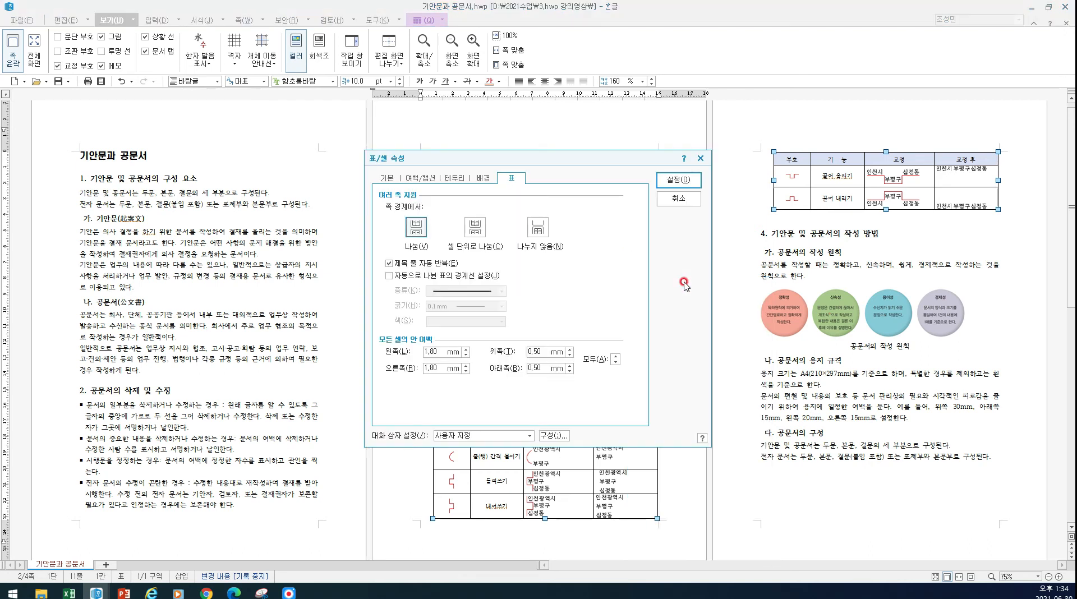
pyautogui.click(419, 178)
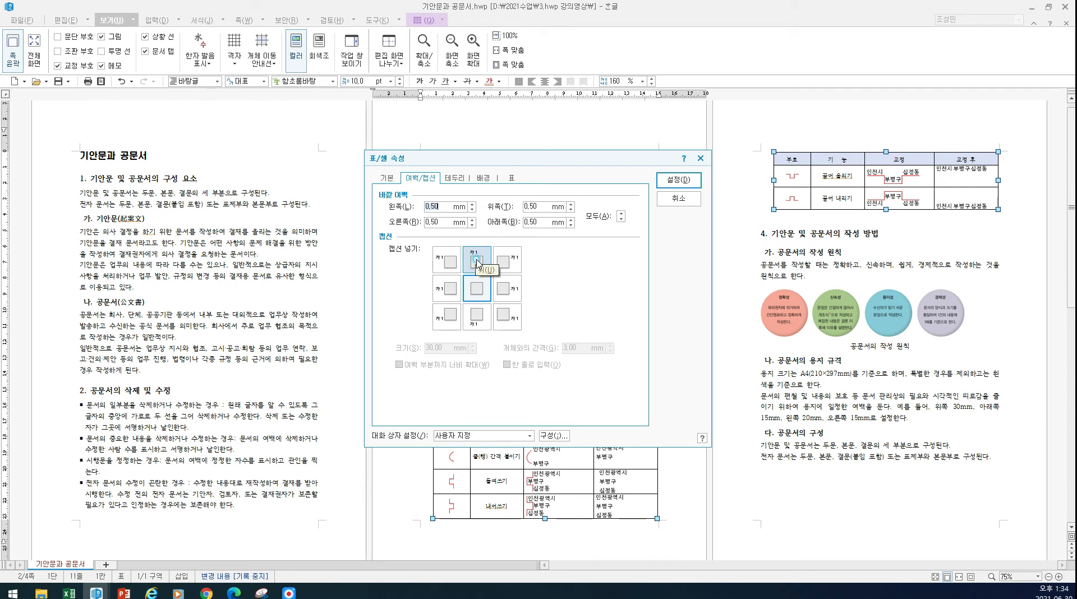
pyautogui.click(476, 261)
pyautogui.click(685, 180)
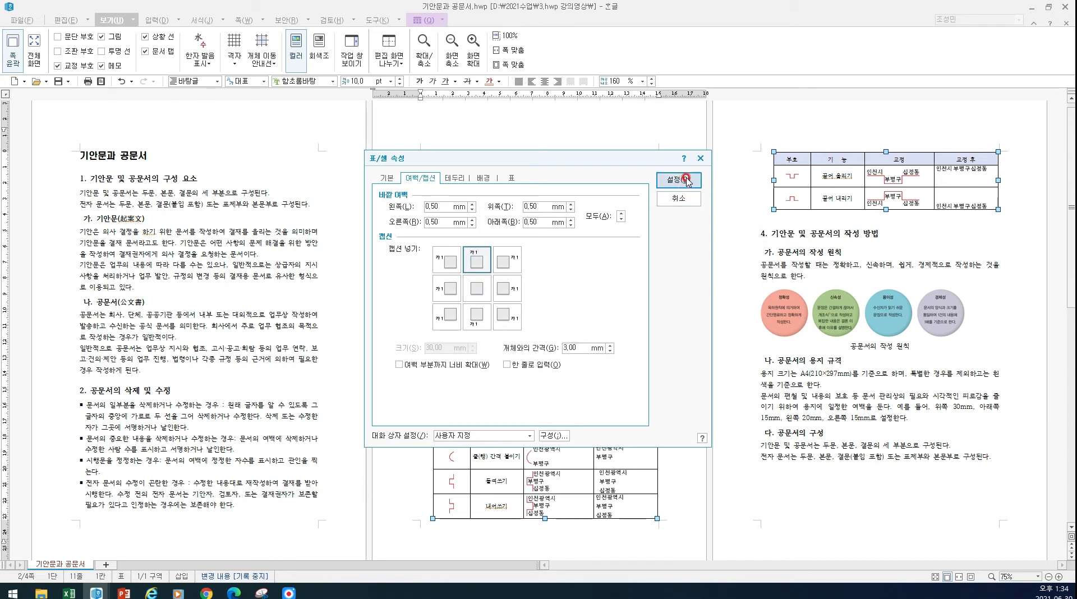
# Step: Paste the copied 내용 출처 text into the table's caption line, after the table number
pyautogui.click(464, 276)
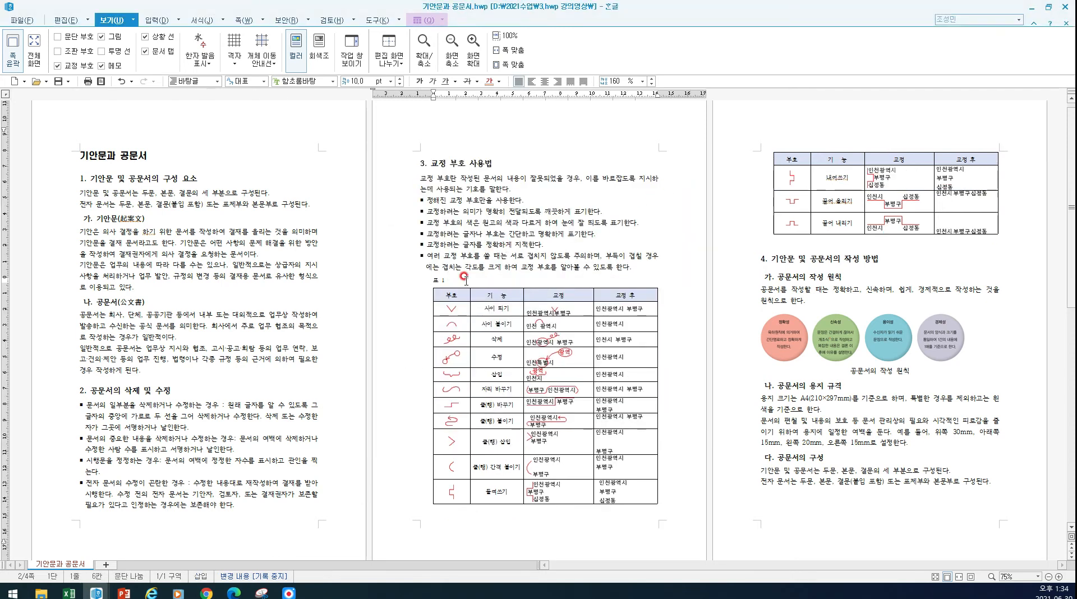
pyautogui.click(480, 279)
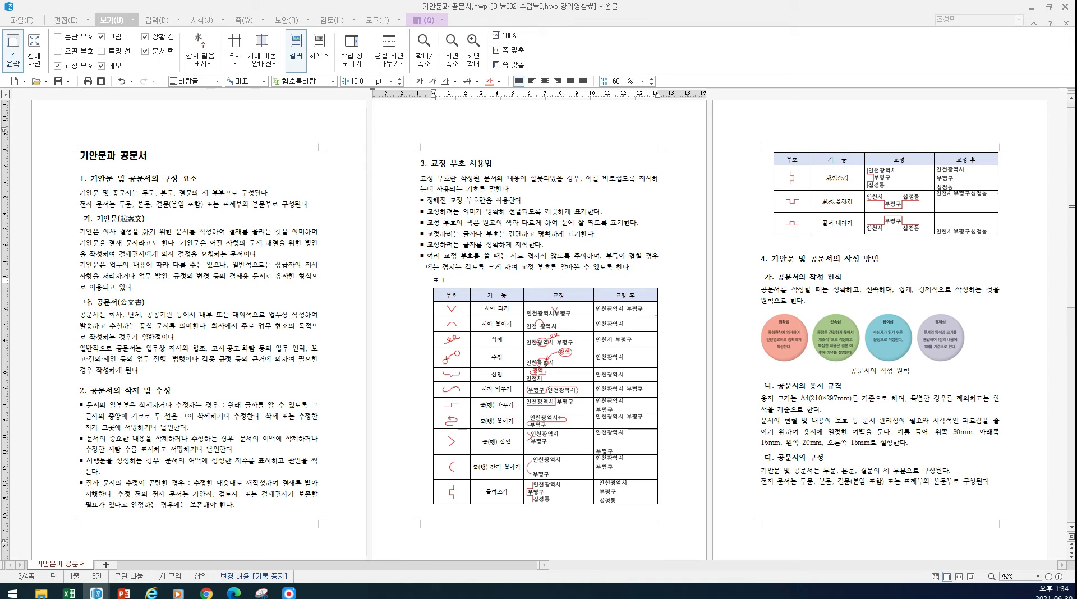
pyautogui.click(458, 279)
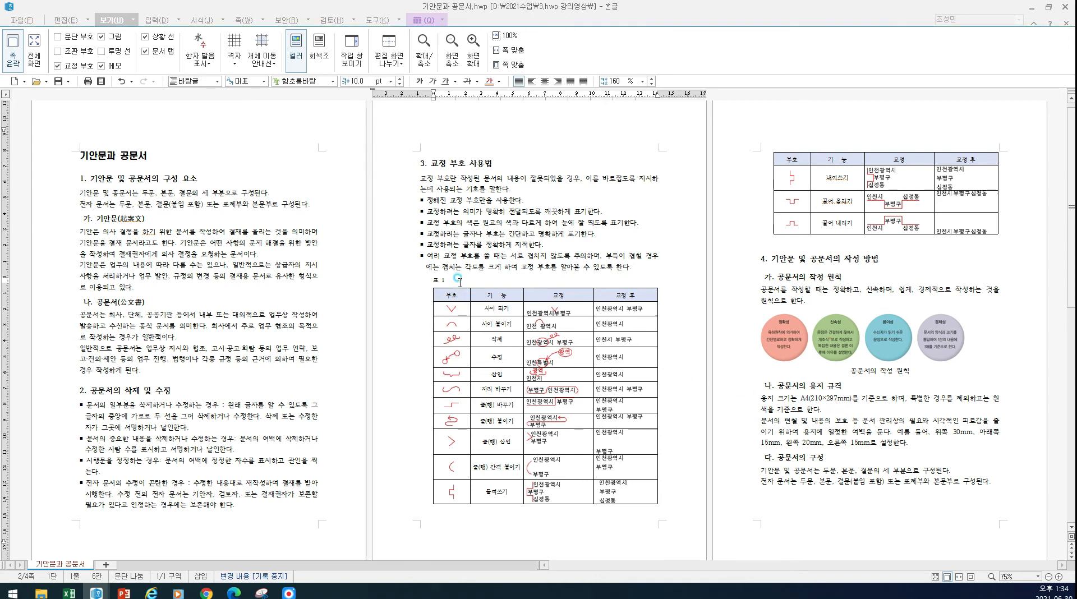
pyautogui.hotkey('ctrl', 'v')
pyautogui.click(440, 316)
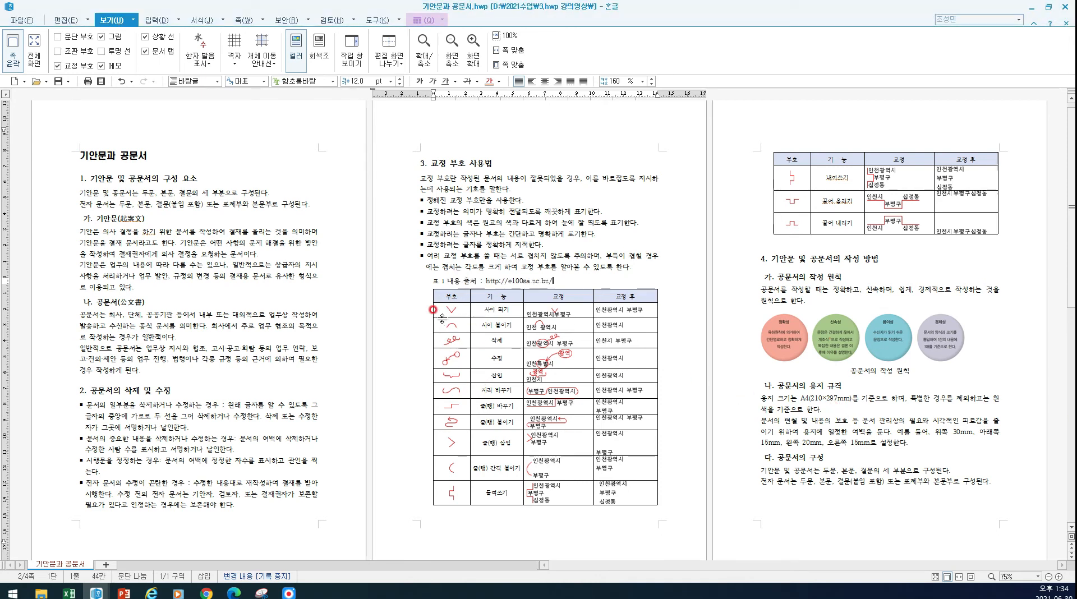
# Step: Delete the automatic 표 label and number from the caption, keeping only the 내용 출처 text
pyautogui.click(441, 280)
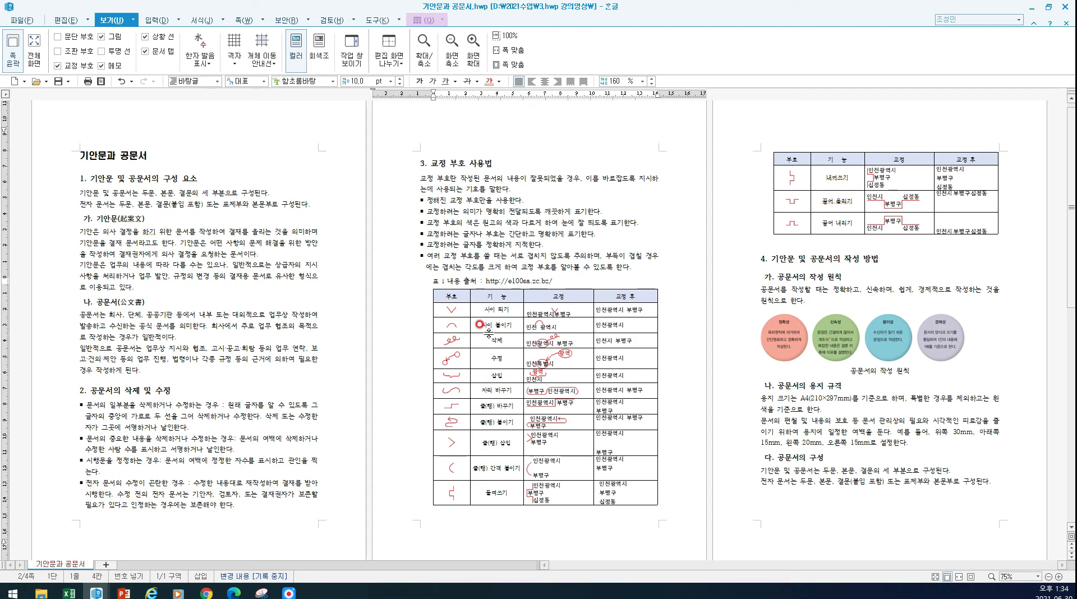
pyautogui.press('Left')
pyautogui.press('Right')
pyautogui.press('Right')
pyautogui.press('Left')
pyautogui.press('Left')
pyautogui.press('Left')
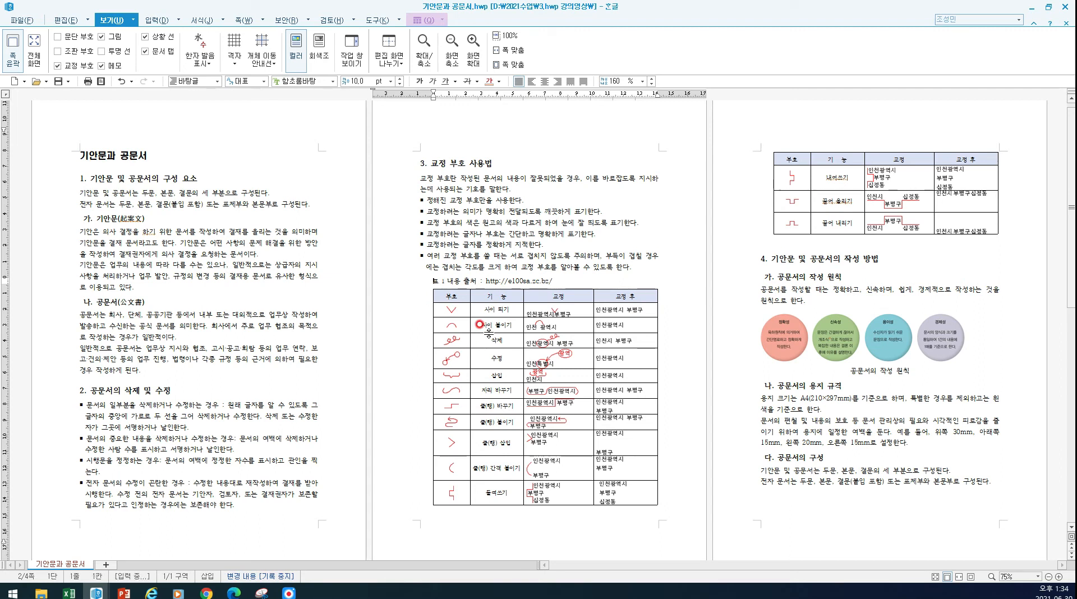
pyautogui.hotkey('shift', 'Right')
pyautogui.hotkey('shift', 'Right')
pyautogui.hotkey('shift', 'Right')
pyautogui.hotkey('shift', 'Right')
pyautogui.press('F12')
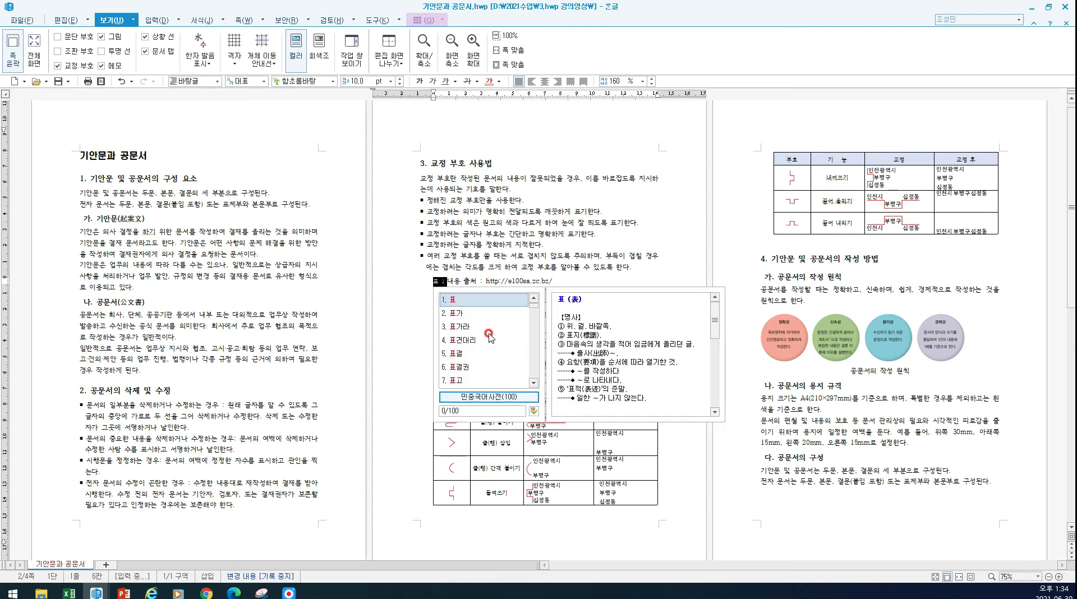
pyautogui.press('Escape')
pyautogui.press('Delete')
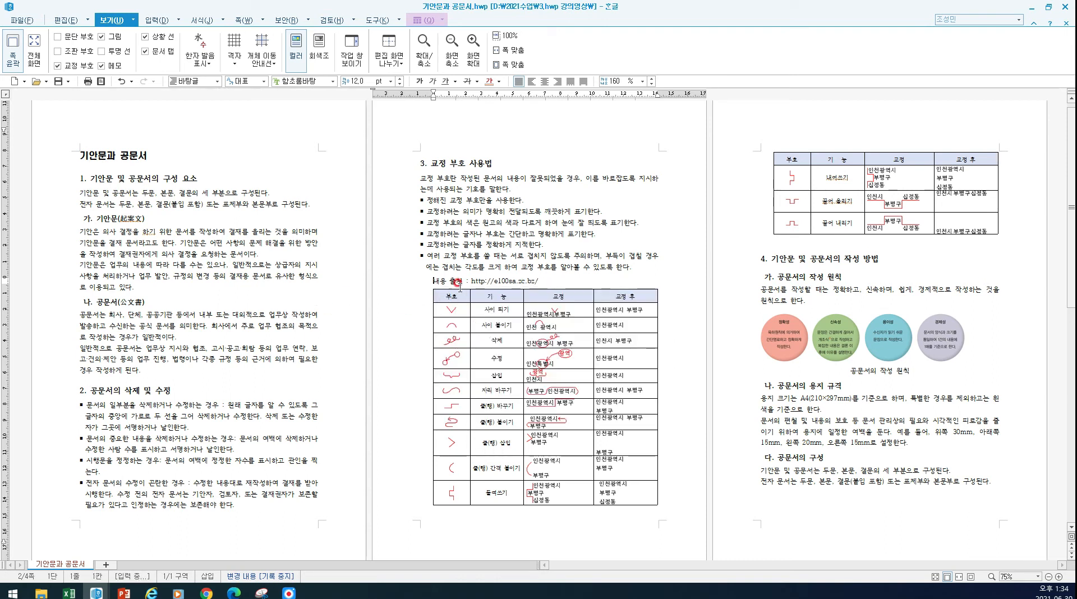
# Step: Move the captioned table to the first page and back to the second page, below the 교정 부호의 색 bullet
pyautogui.click(615, 289)
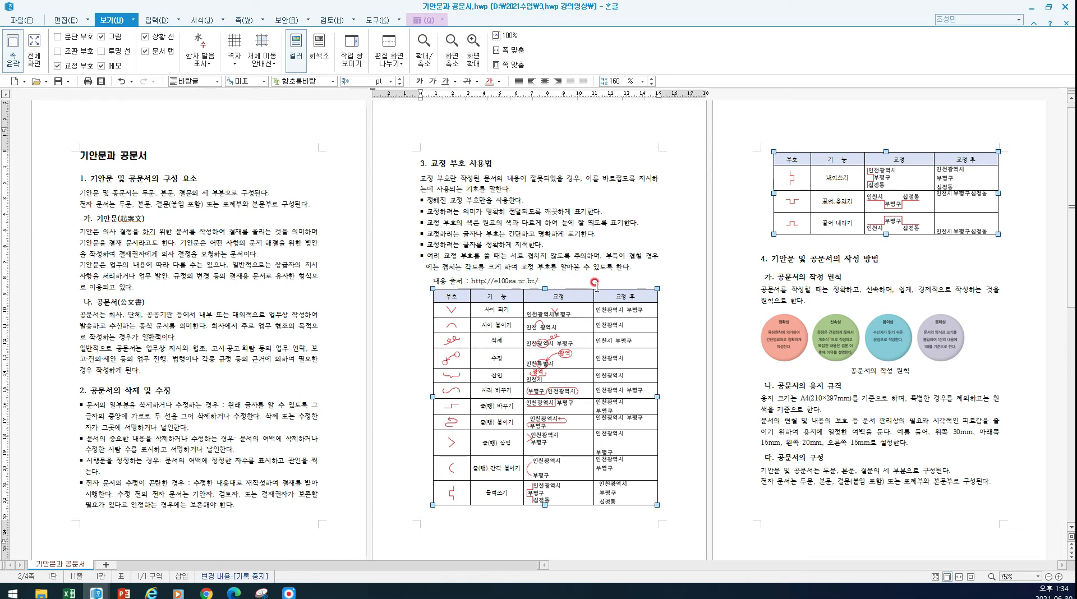
pyautogui.moveTo(600, 290); pyautogui.dragTo(277, 260)
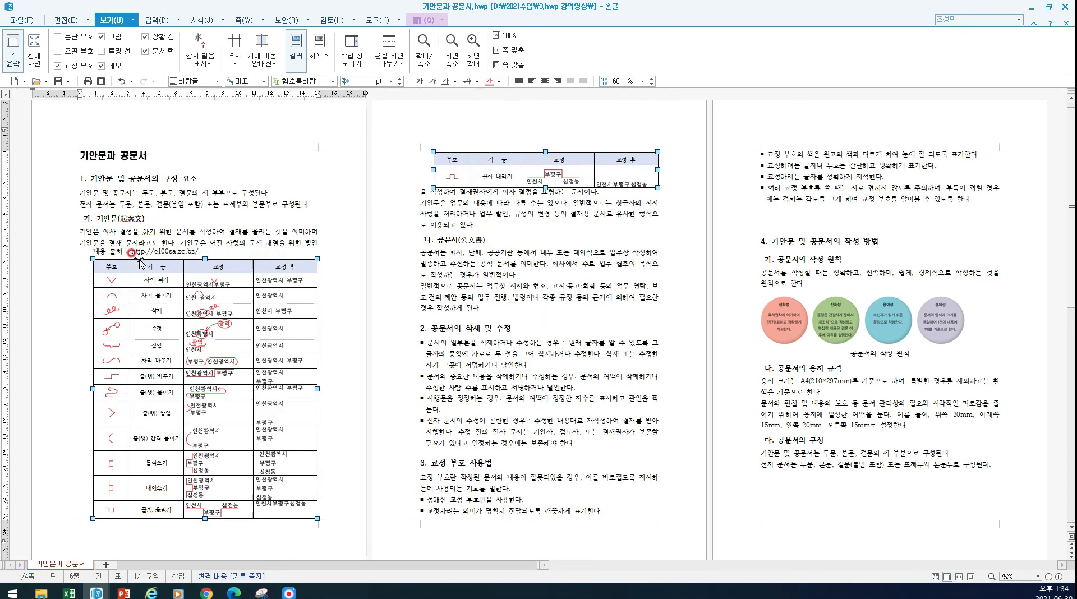
pyautogui.moveTo(140, 260); pyautogui.dragTo(481, 244)
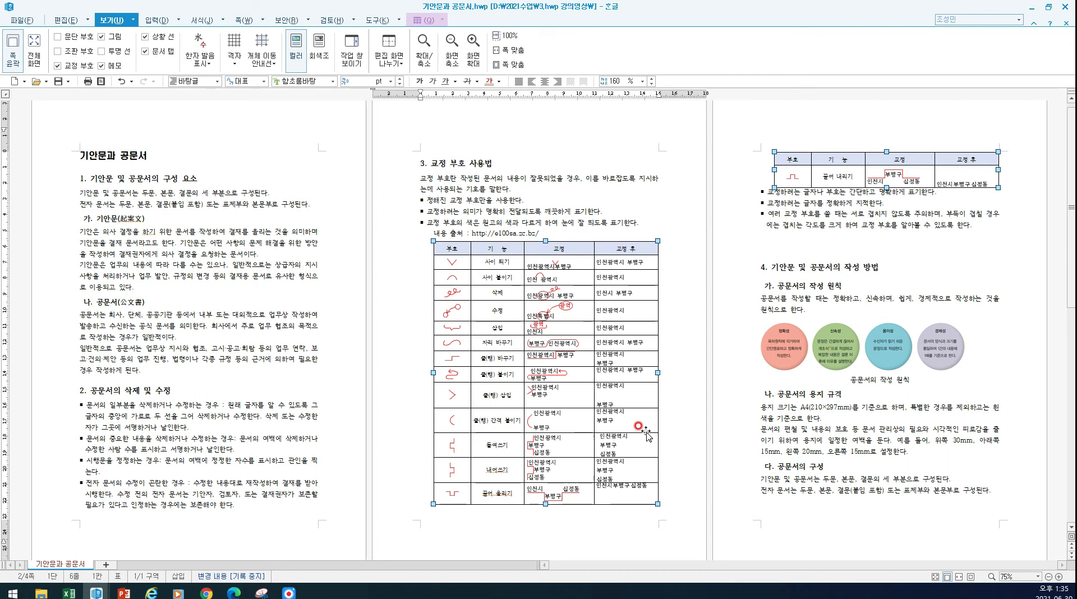
# Step: Set the spacing between the caption and the table to 1.00 mm
pyautogui.rightClick(639, 244)
pyautogui.click(655, 249)
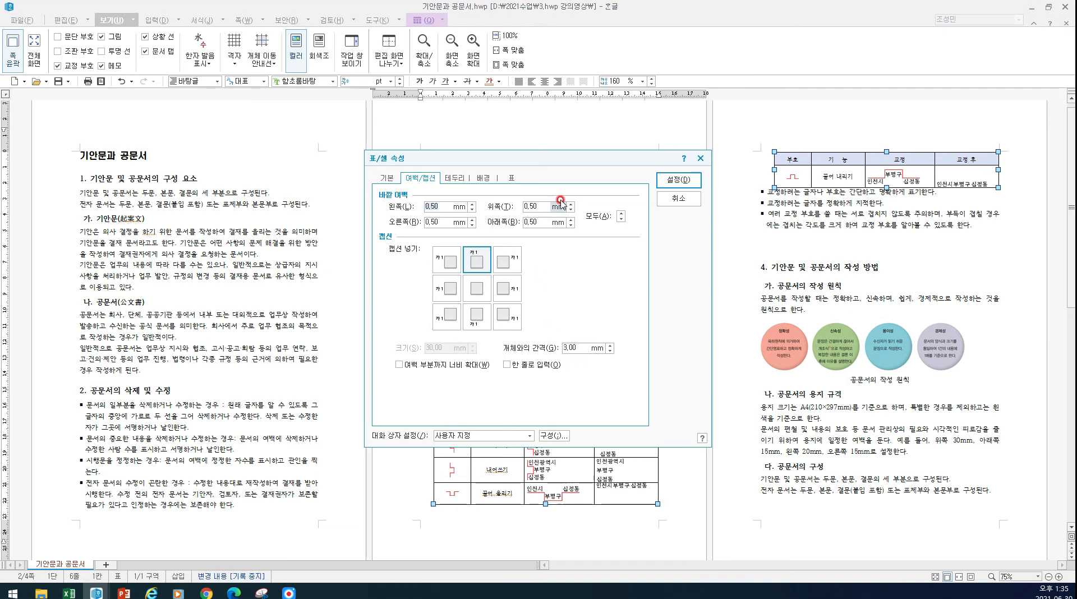
pyautogui.moveTo(561, 155); pyautogui.dragTo(796, 101)
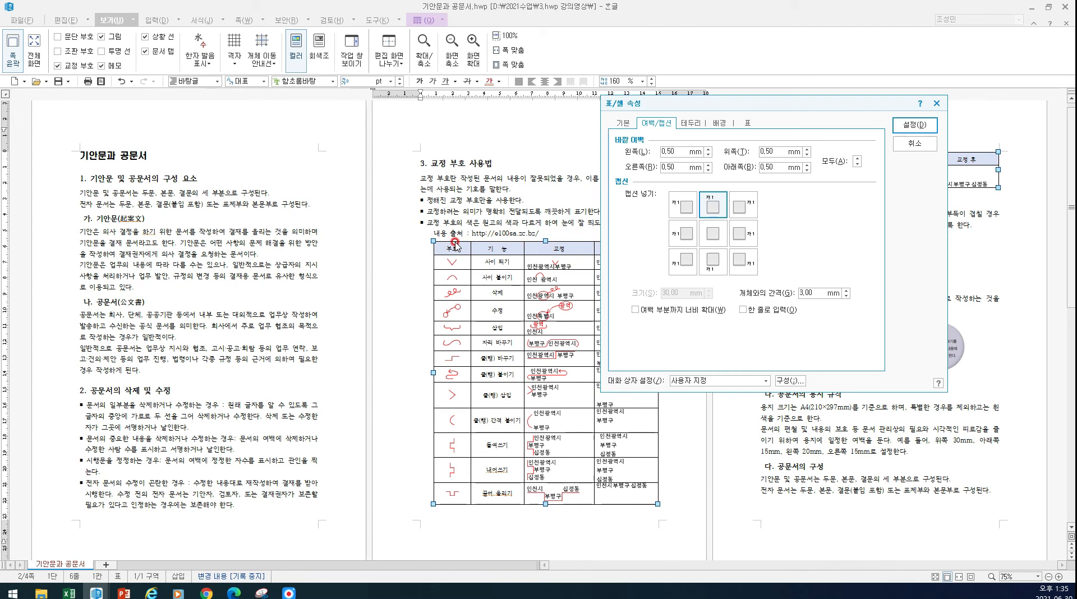
pyautogui.click(846, 296)
pyautogui.click(918, 125)
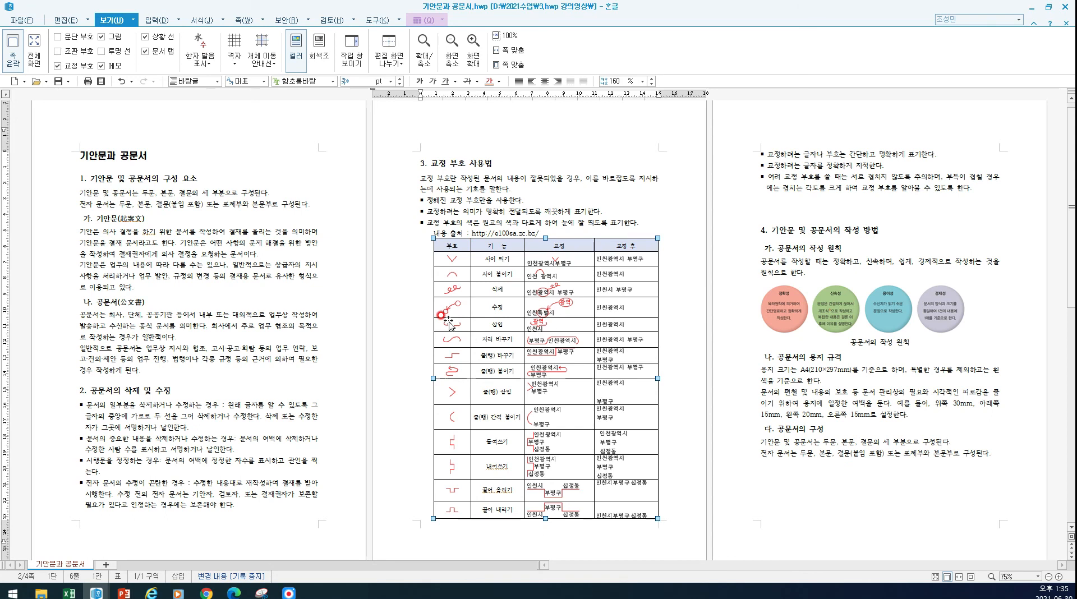
# Step: Remove the table's caption by setting its caption position to none, and deselect the table
pyautogui.rightClick(488, 292)
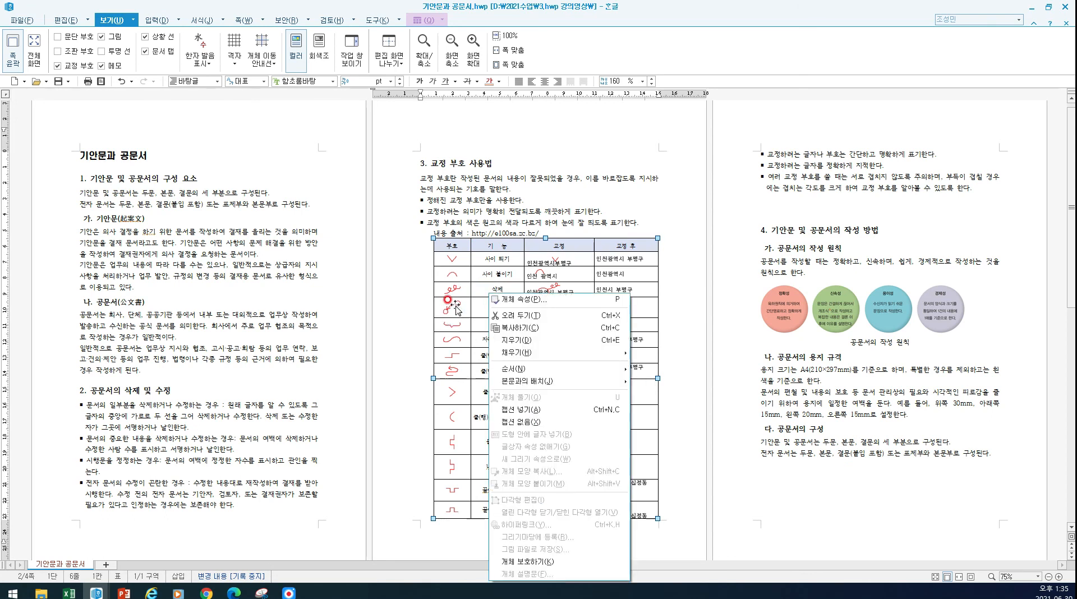
pyautogui.click(537, 421)
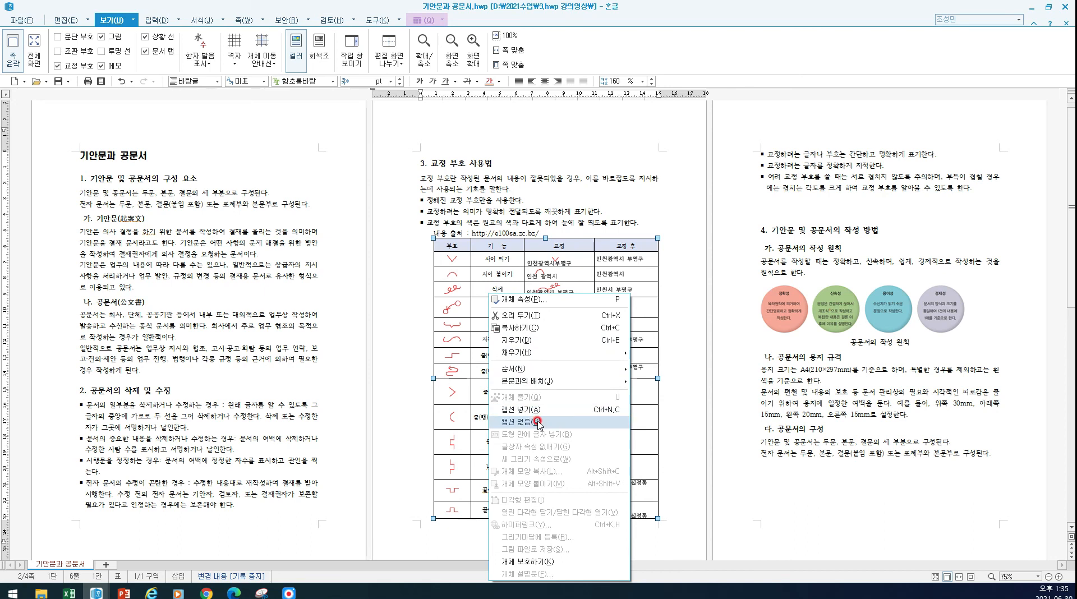
pyautogui.click(549, 301)
pyautogui.click(477, 292)
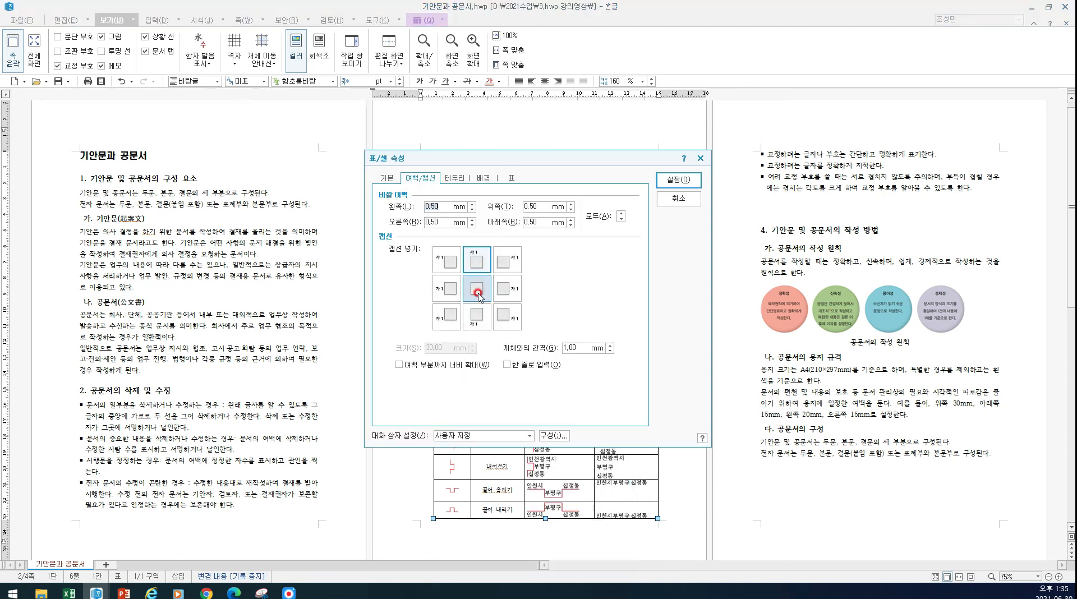
pyautogui.click(444, 261)
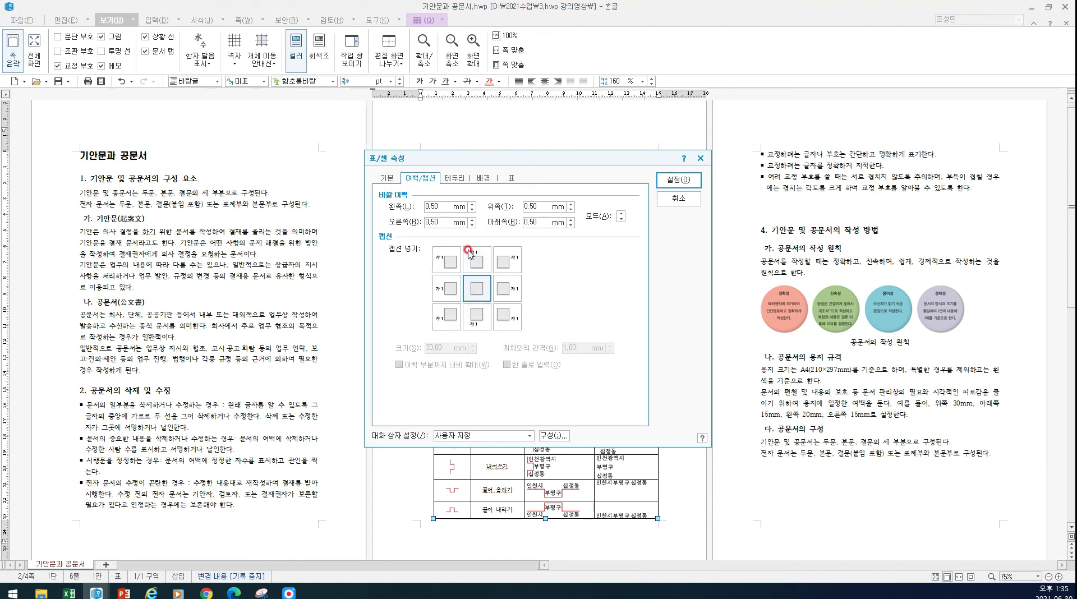
pyautogui.click(678, 179)
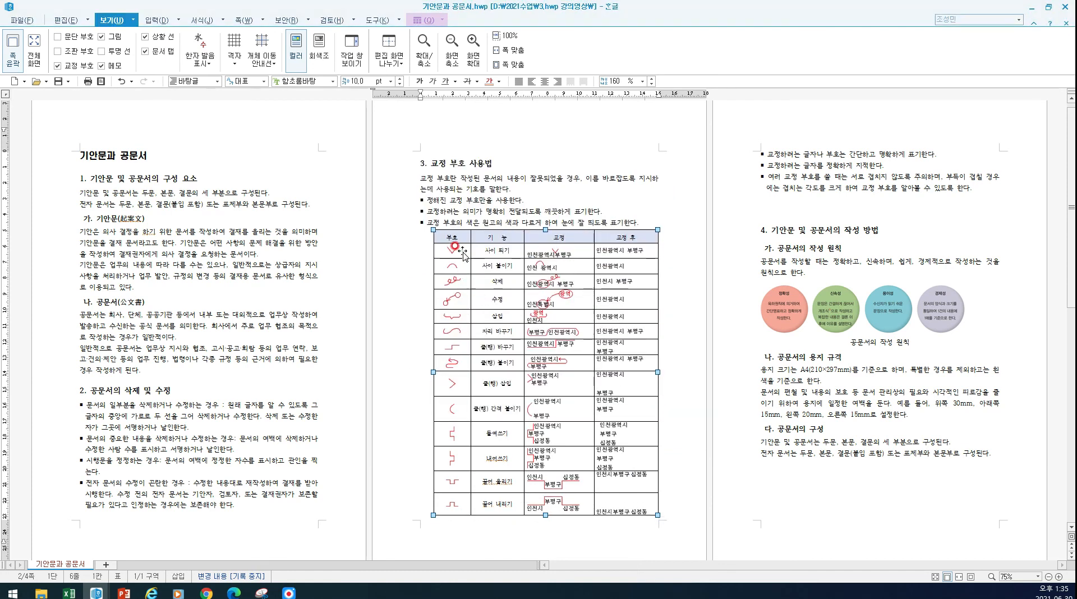
pyautogui.click(581, 198)
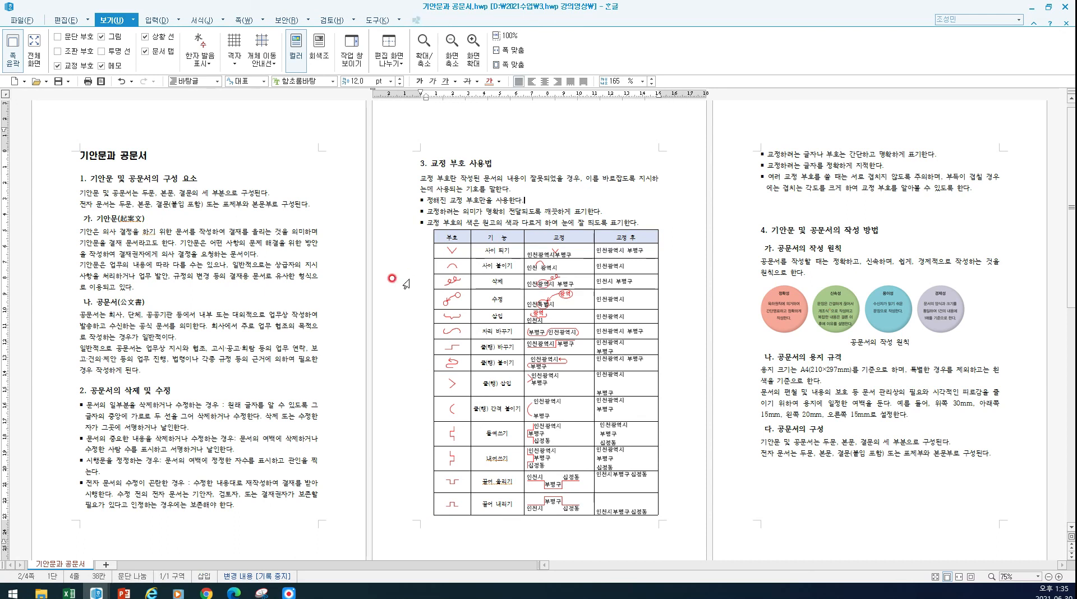